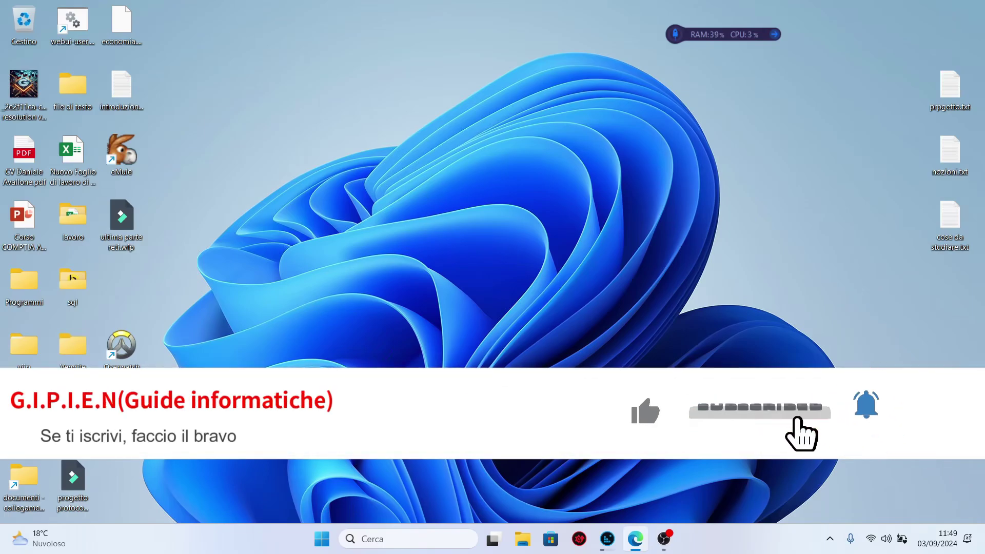
Open Gestione attività (Task Manager) from the Windows desktop.
left_click(553, 479)
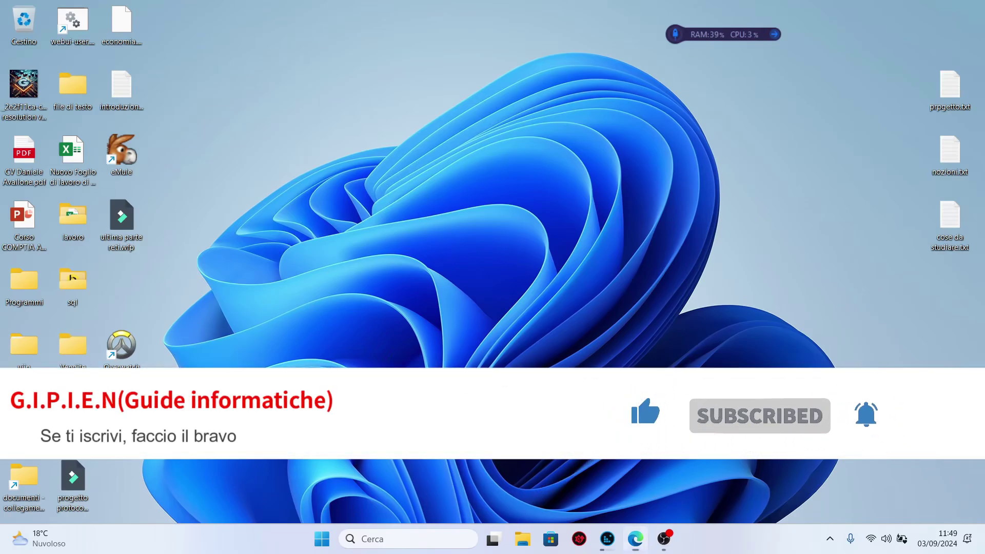
right_click(737, 542)
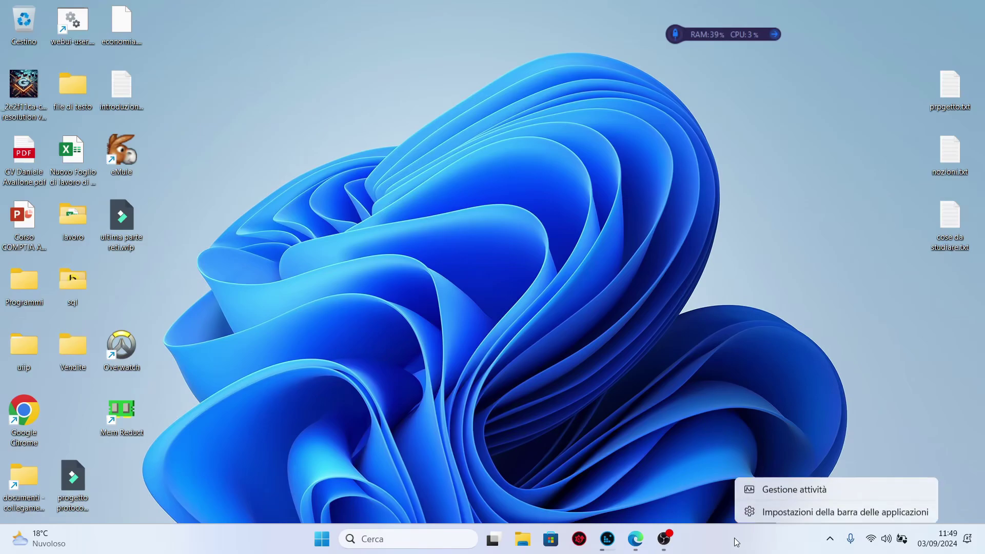
left_click(785, 490)
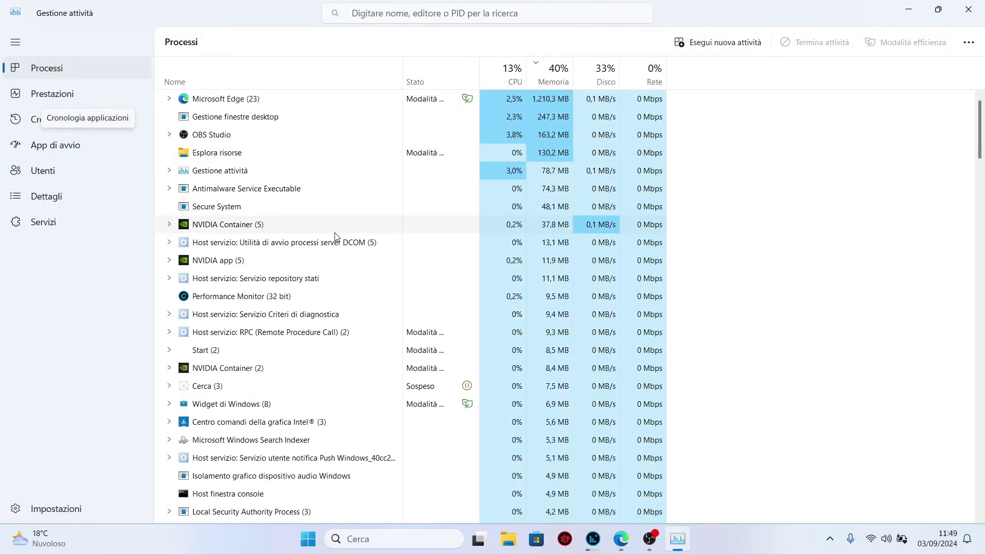
Examine the running processes and their memory usage in Gestione attività, including OBS Studio, and close the window.
scroll(336, 300, "down", 1)
scroll(359, 333, "up", 1)
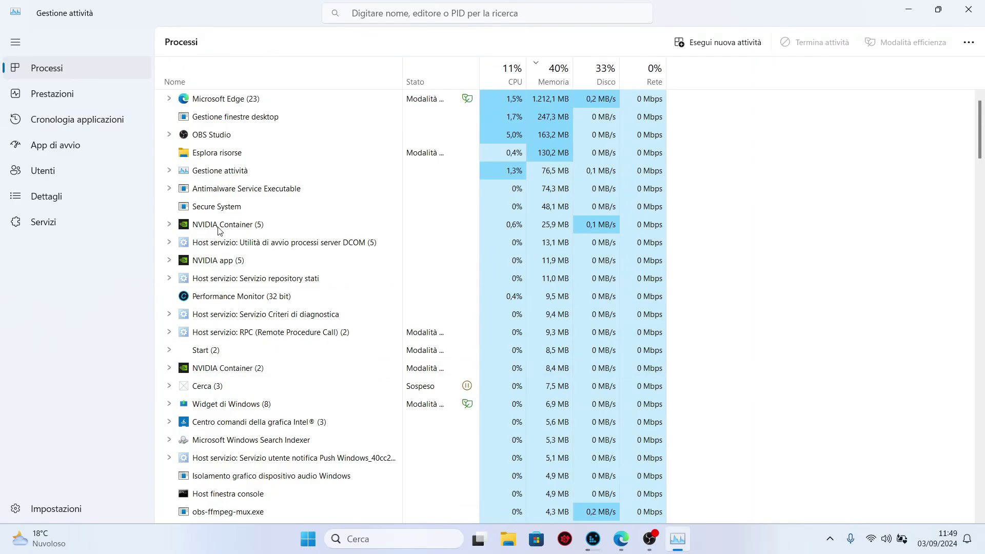
scroll(352, 285, "down", 3)
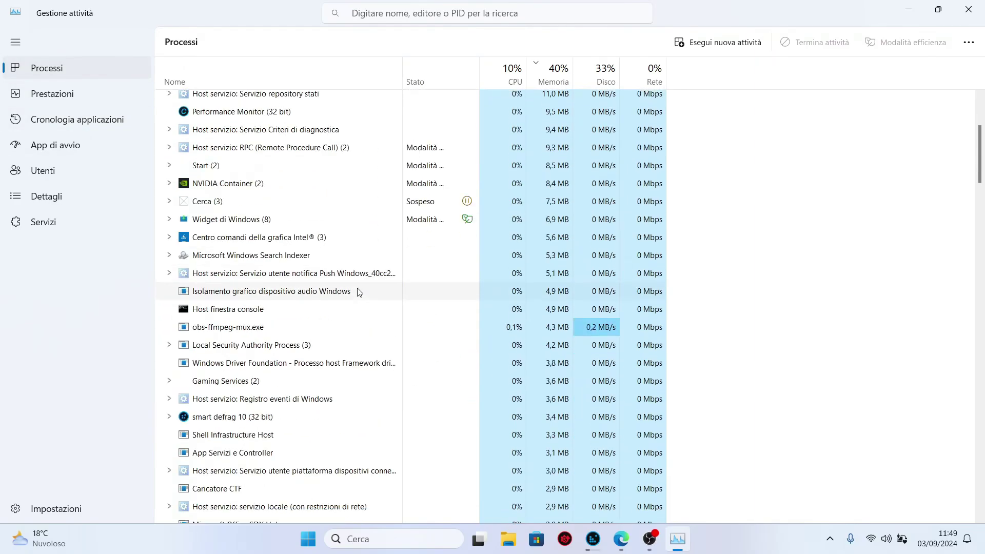
scroll(358, 289, "down", 2)
scroll(462, 370, "up", 5)
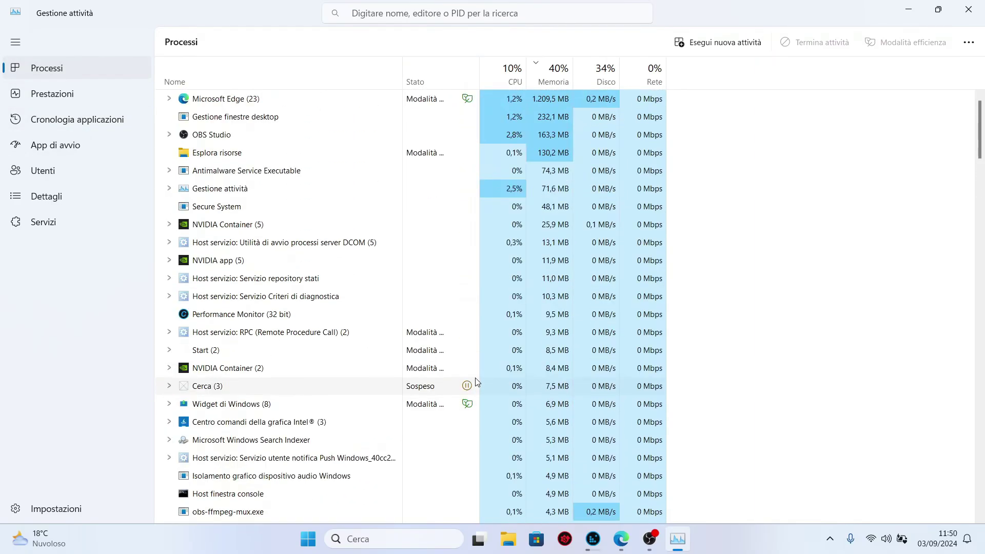
left_click(290, 135)
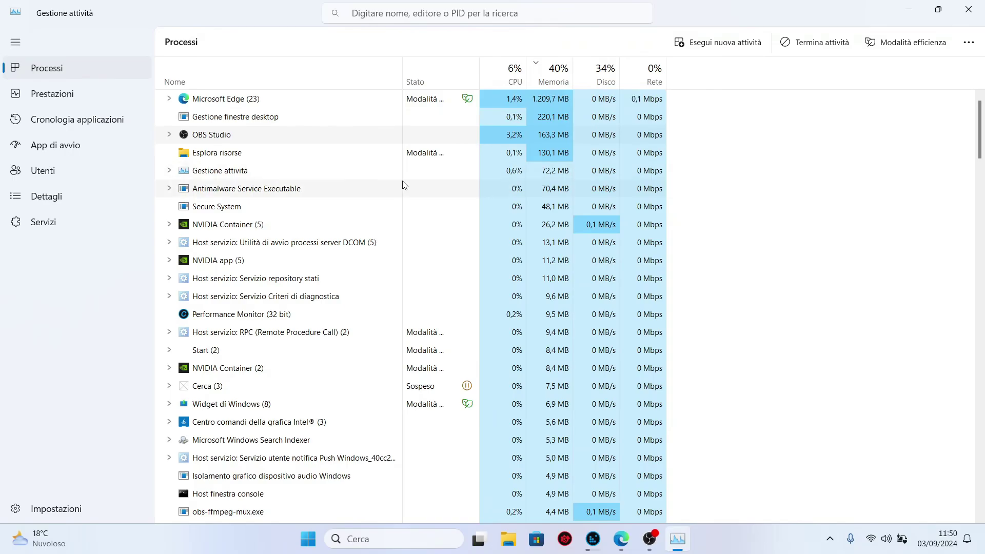
scroll(405, 322, "down", 8)
scroll(407, 343, "down", 5)
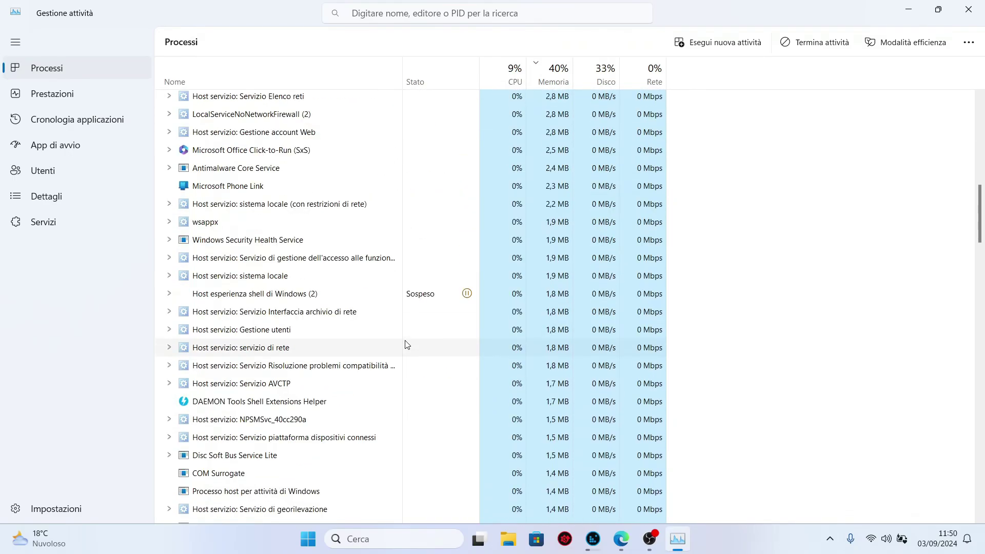
scroll(405, 345, "up", 13)
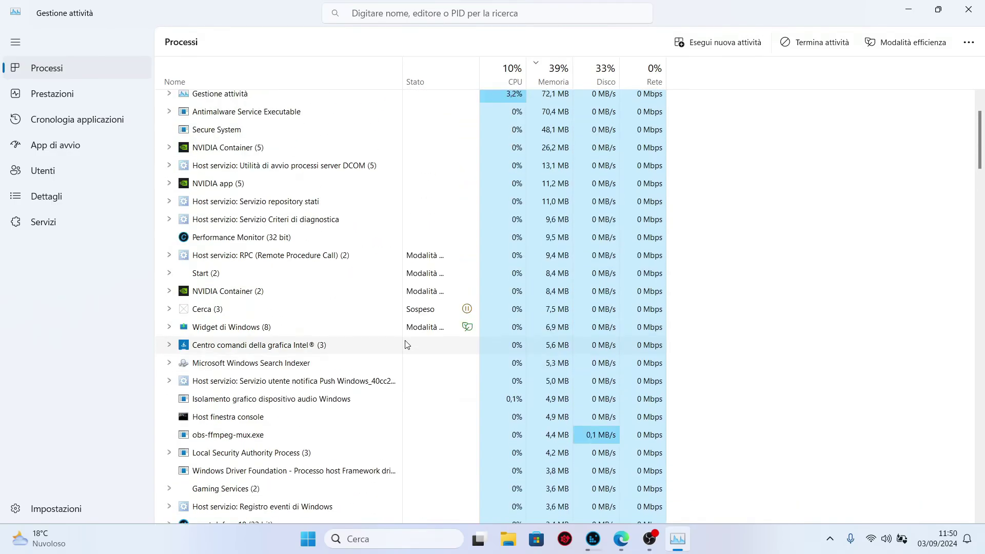
scroll(405, 344, "up", 2)
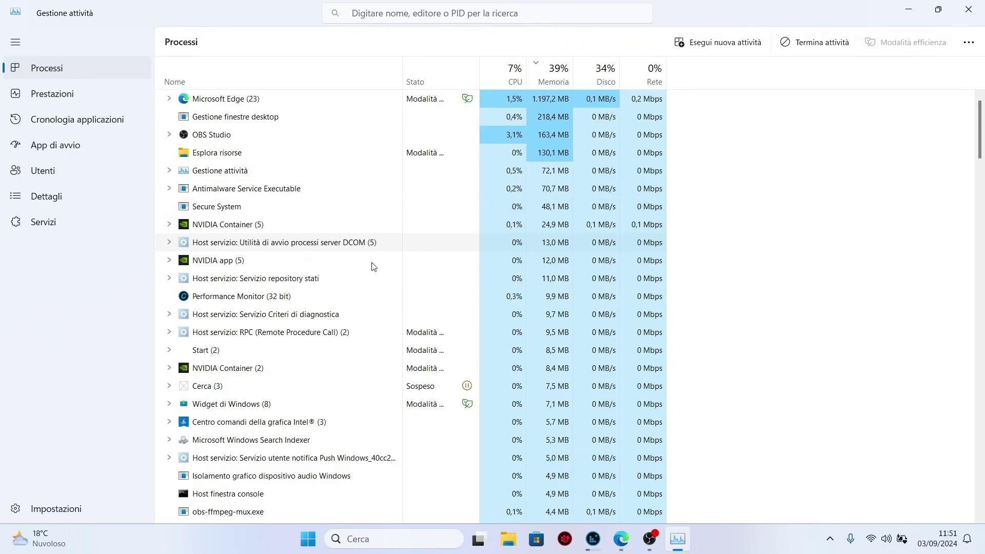
left_click(973, 5)
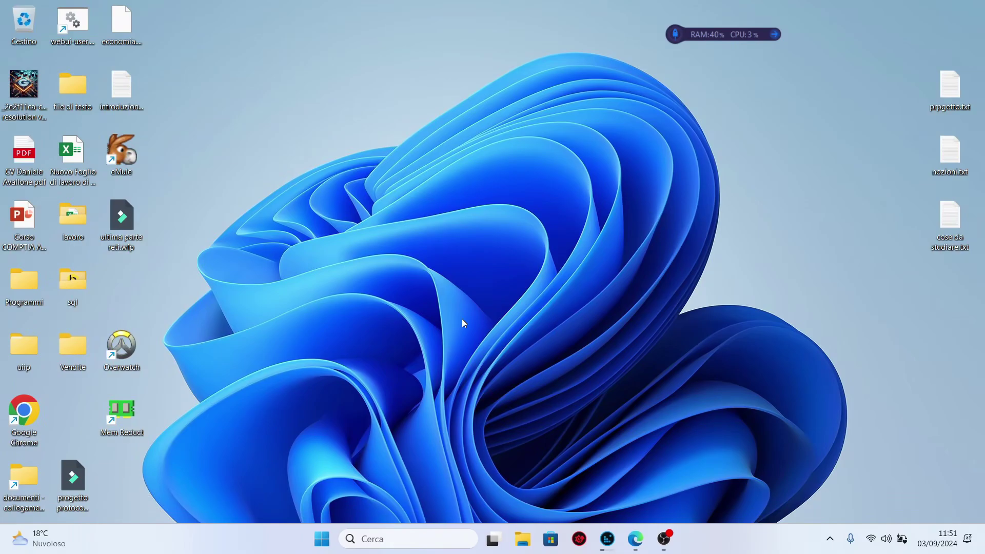
Search Windows for Servizi and open the services console.
left_click(380, 539)
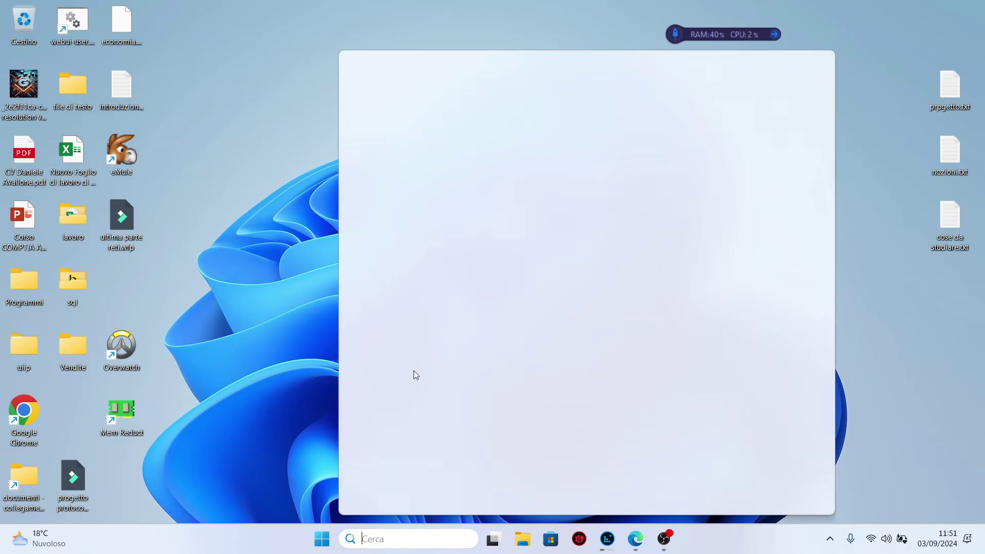
type("se")
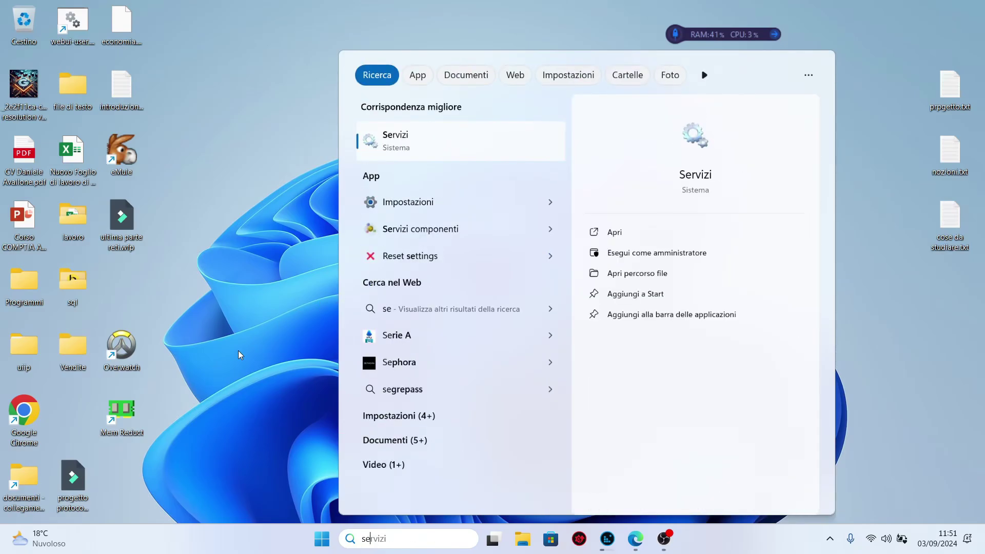
key("Return")
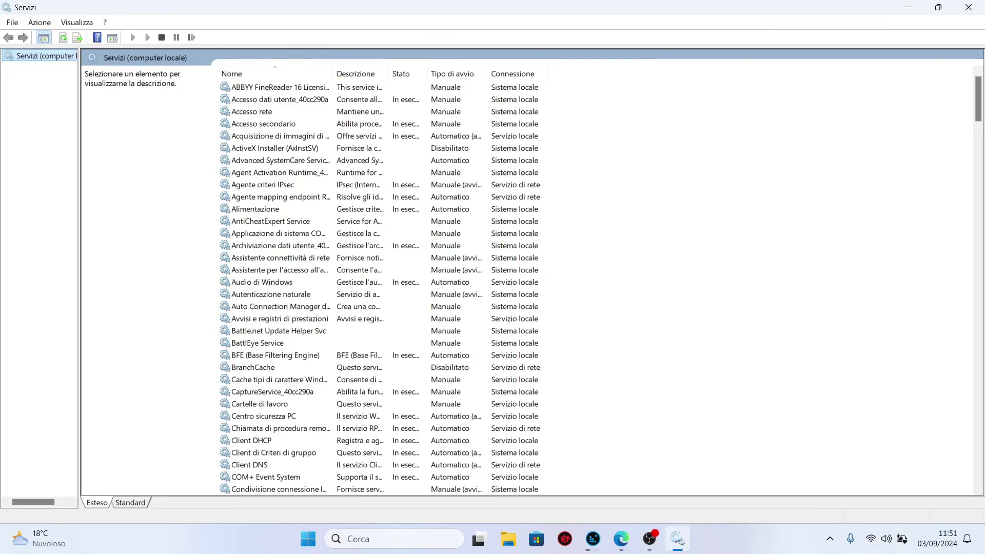
Find the SysMain service in the list of local services and open its properties.
scroll(301, 262, "down", 11)
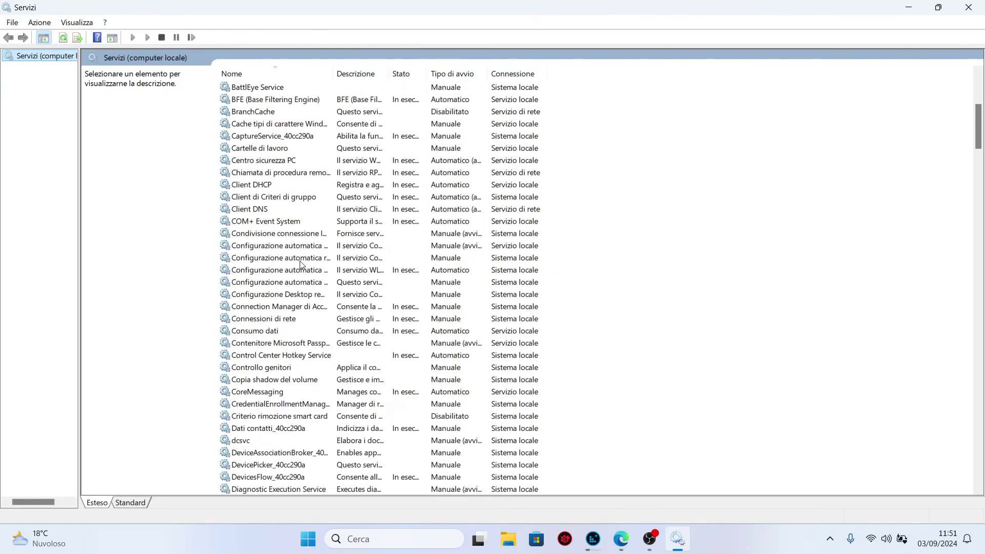
left_click(274, 258)
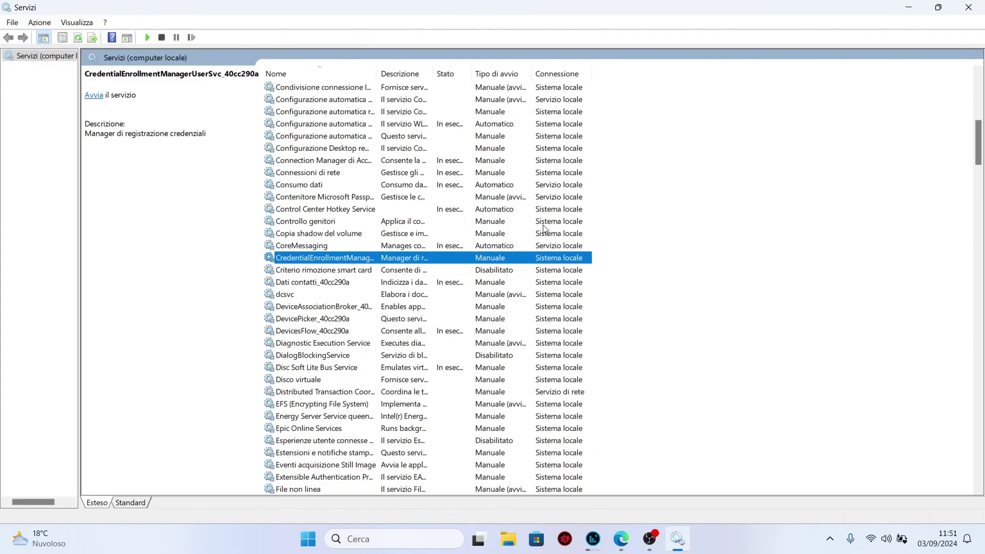
key("s")
scroll(299, 347, "down", 10)
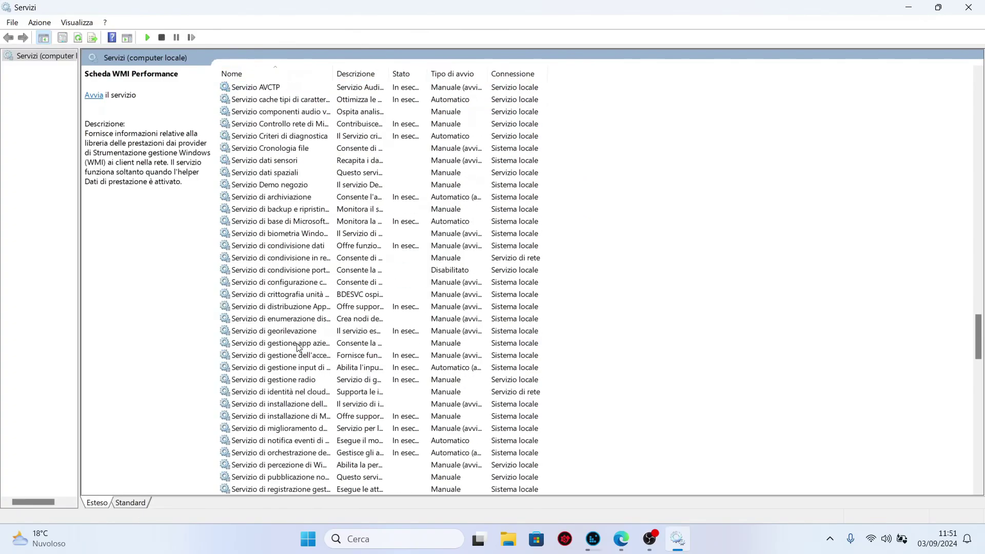
scroll(300, 346, "down", 20)
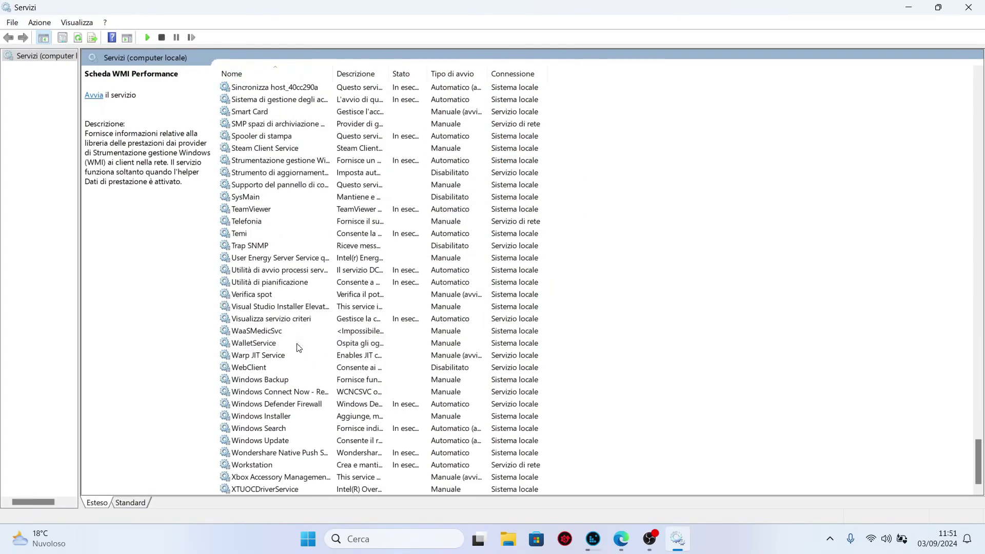
scroll(299, 346, "up", 2)
double_click(246, 272)
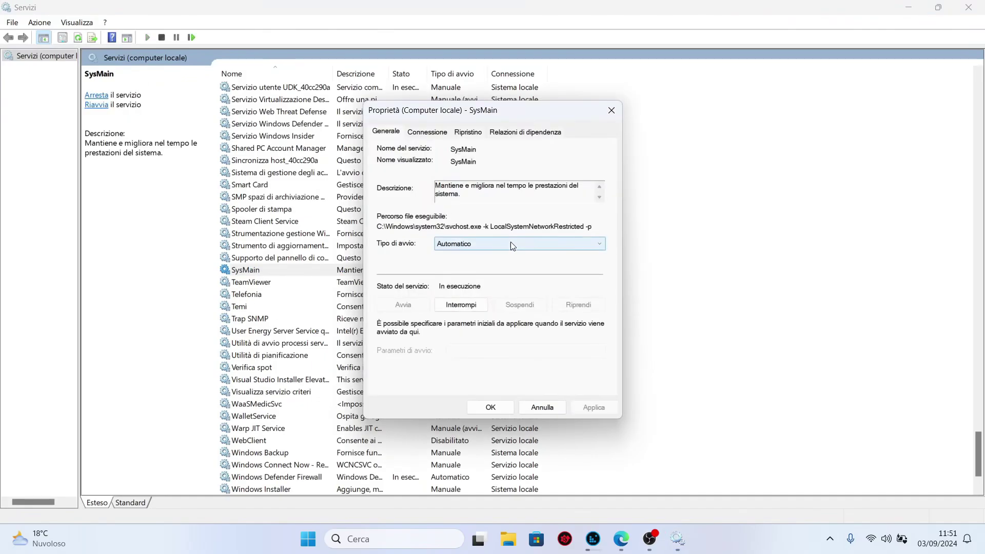
Set SysMain's startup type to Disabilitato, stop the running service, and apply and confirm the changes.
left_click(512, 244)
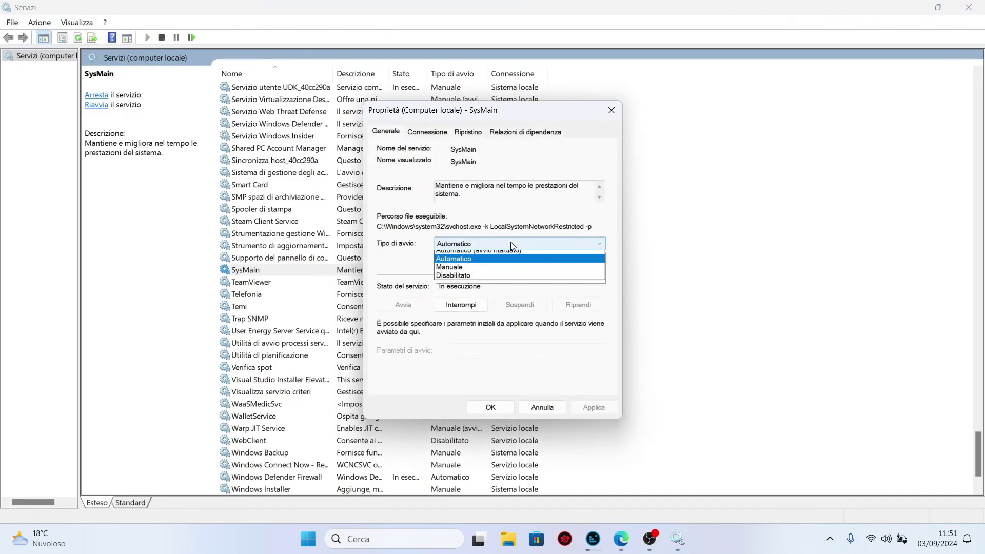
left_click(484, 281)
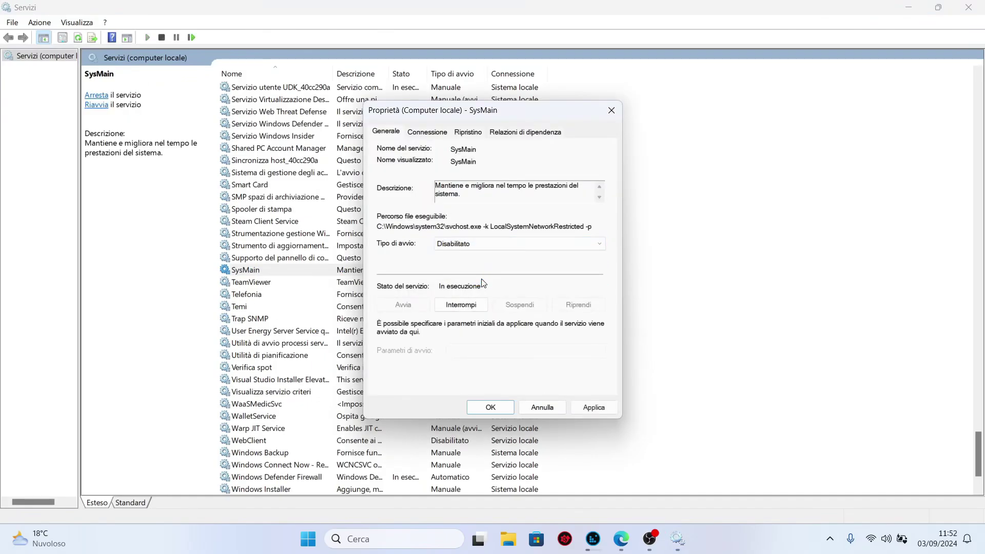
left_click(477, 308)
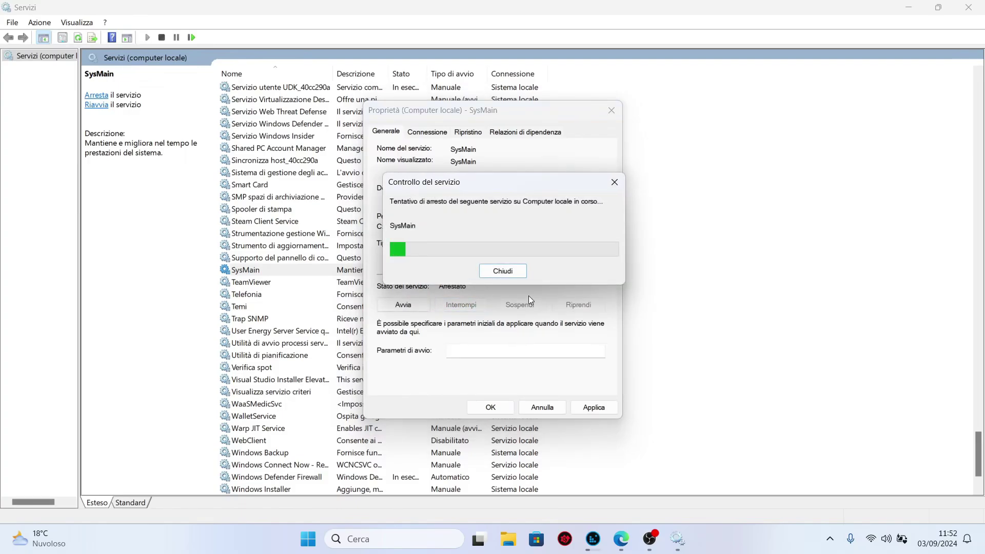
left_click(590, 408)
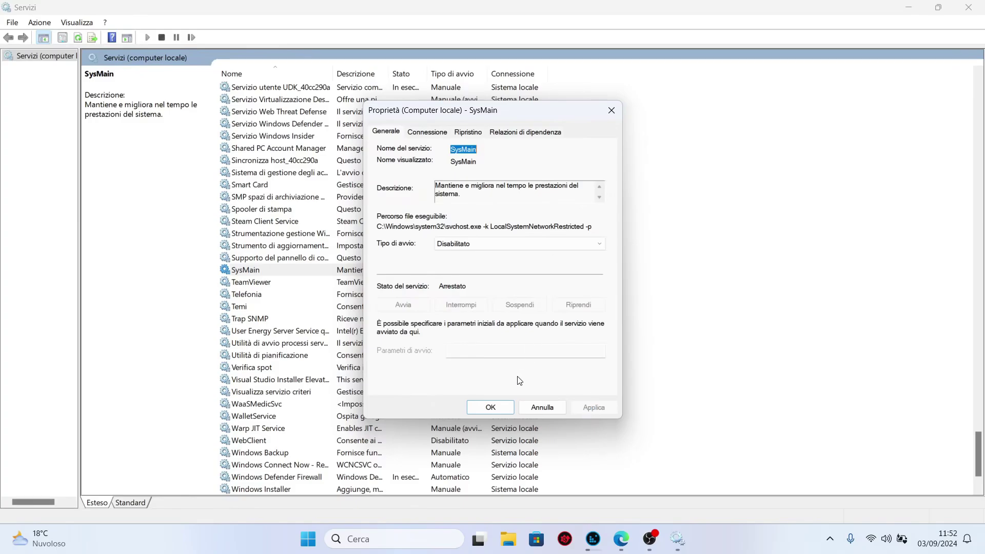
left_click(490, 407)
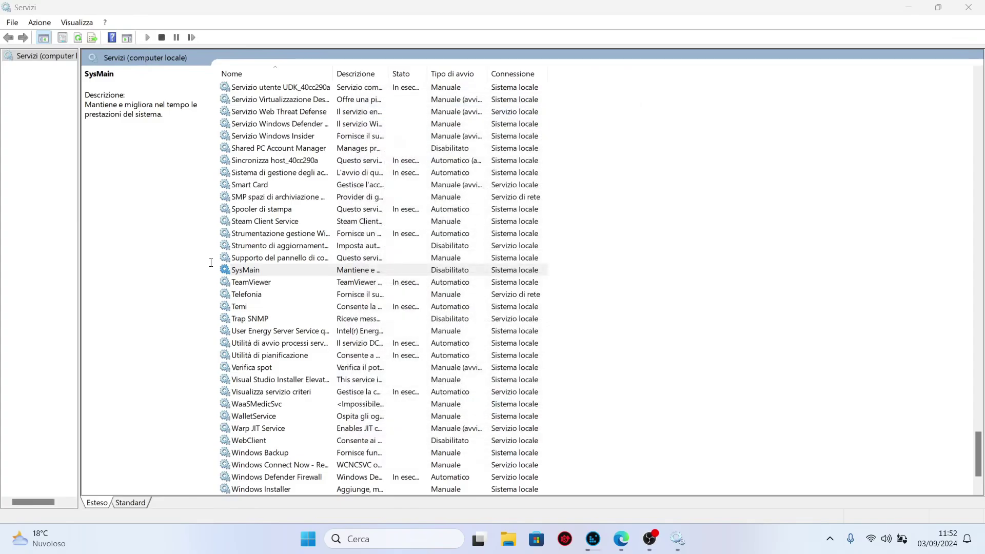
Look through the services beginning with W, from WaaSMedicSvc to Workstation.
scroll(293, 346, "down", 2)
key("s")
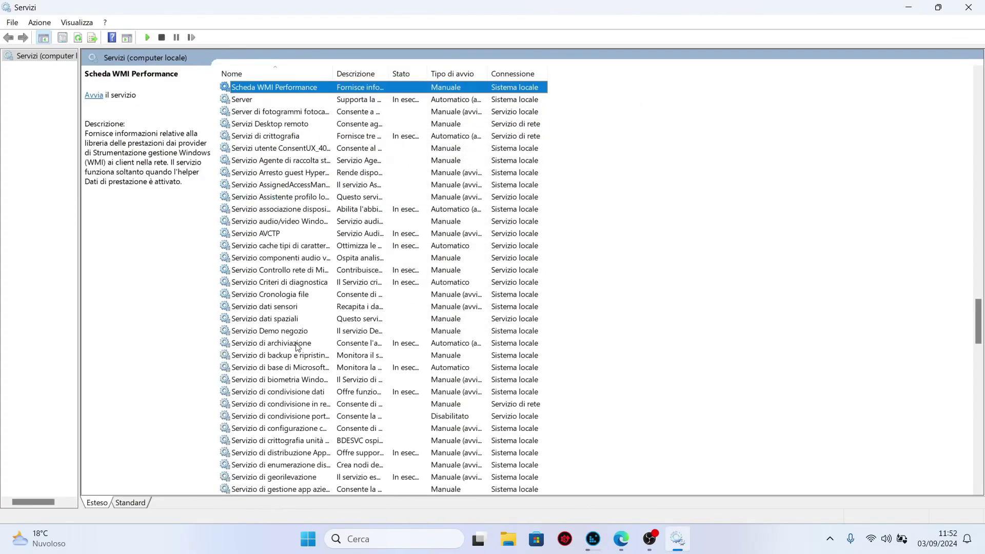
key("w")
key("w")
key("w")
key("w")
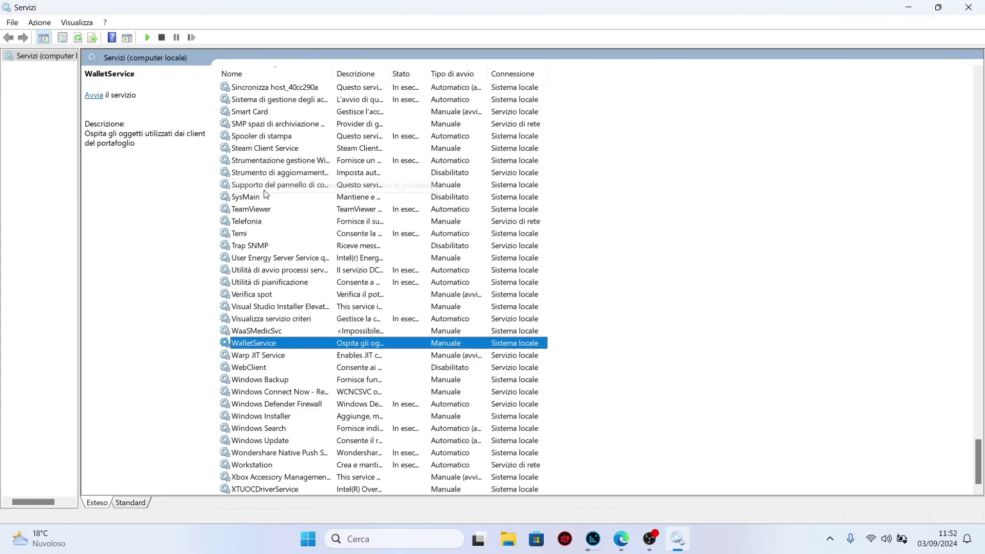
key("w")
key("w")
key("w")
key("w")
key("w")
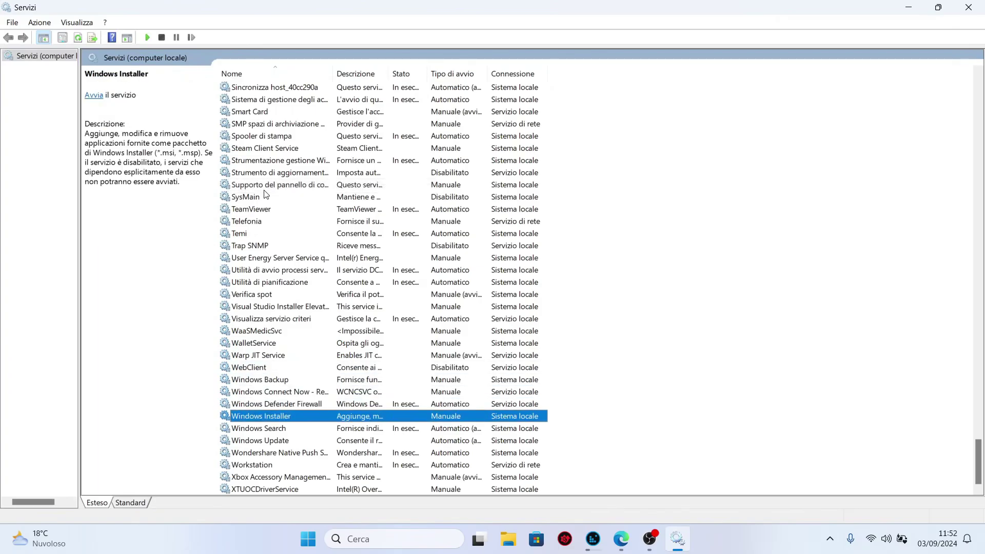
key("w")
key("w")
key("w")
key("w")
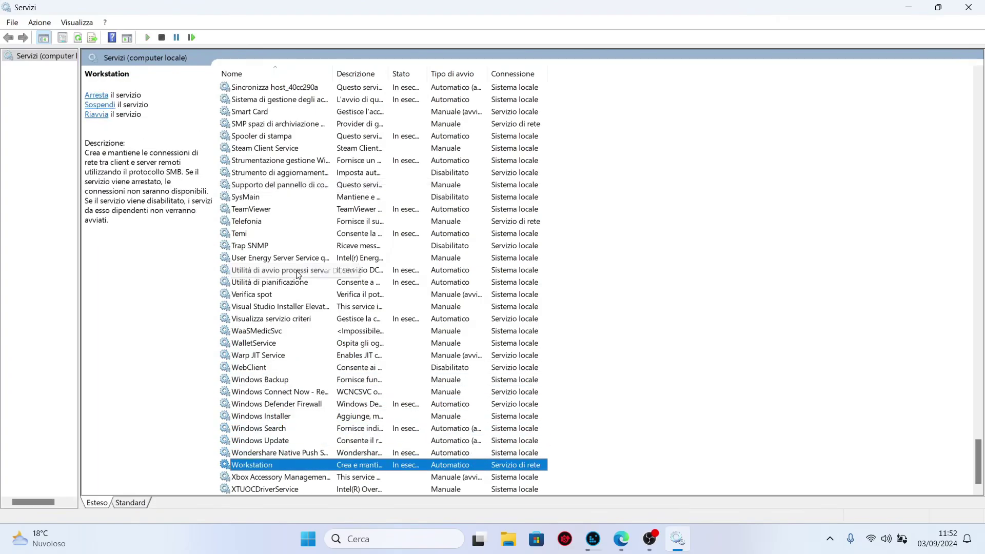
Browse the services beginning with S and select SysMain to check its startup type and status.
left_click(290, 259)
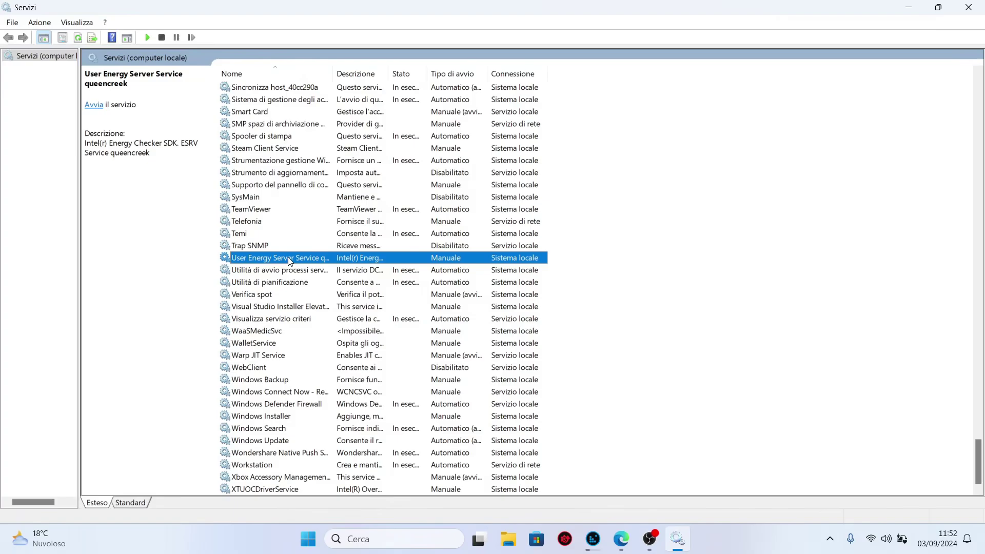
key("s")
key("s")
key("s")
key("s")
key("s")
key("s")
key("s")
key("s")
key("s")
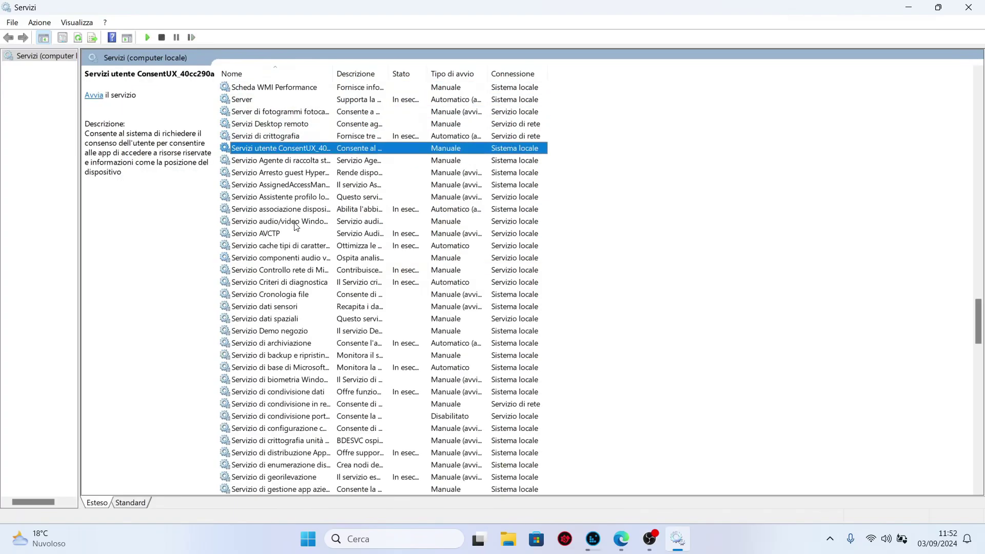
key("s")
key("s")
key("s")
key("s")
key("s")
key("s")
key("s")
key("s")
key("s")
key("s")
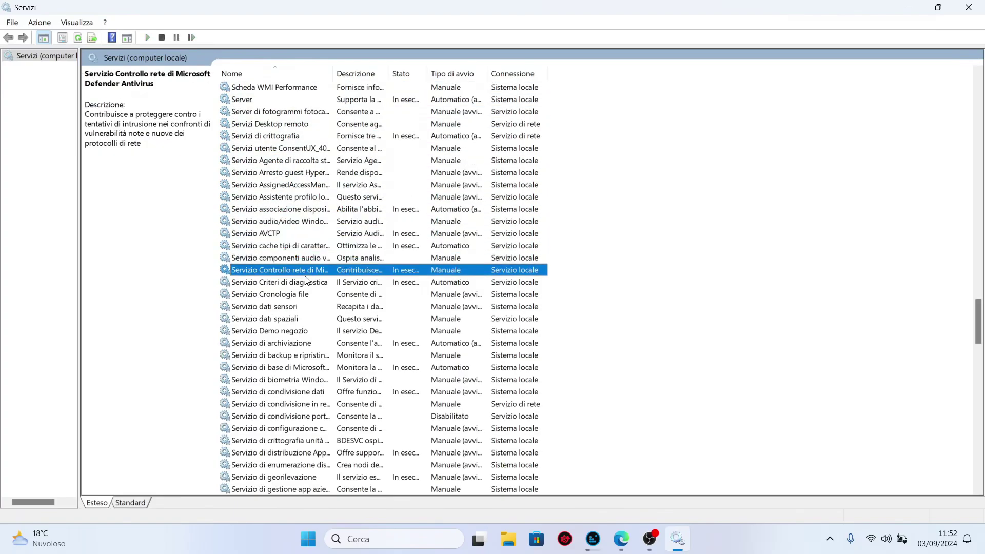
key("s")
key("s")
scroll(296, 418, "down", 20)
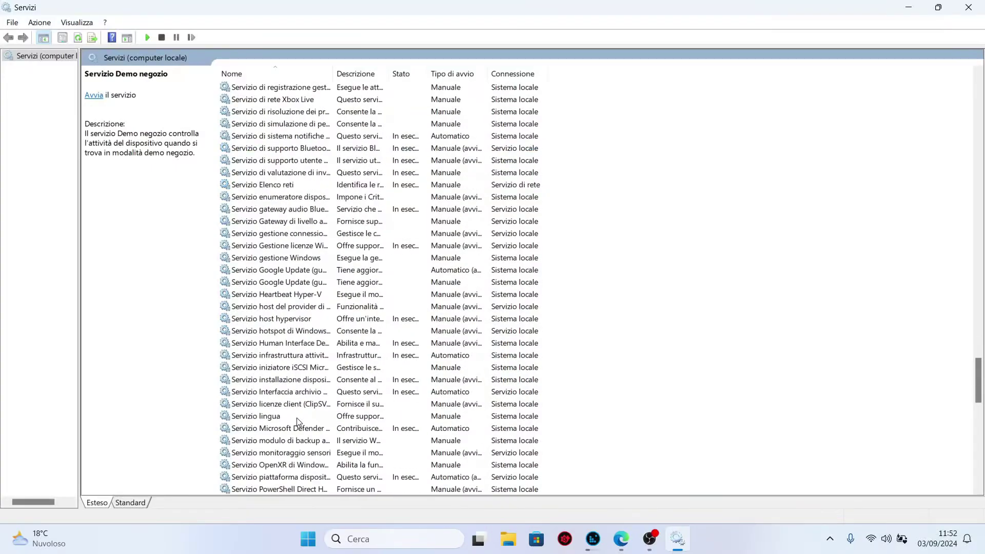
left_click(298, 417)
scroll(297, 417, "down", 15)
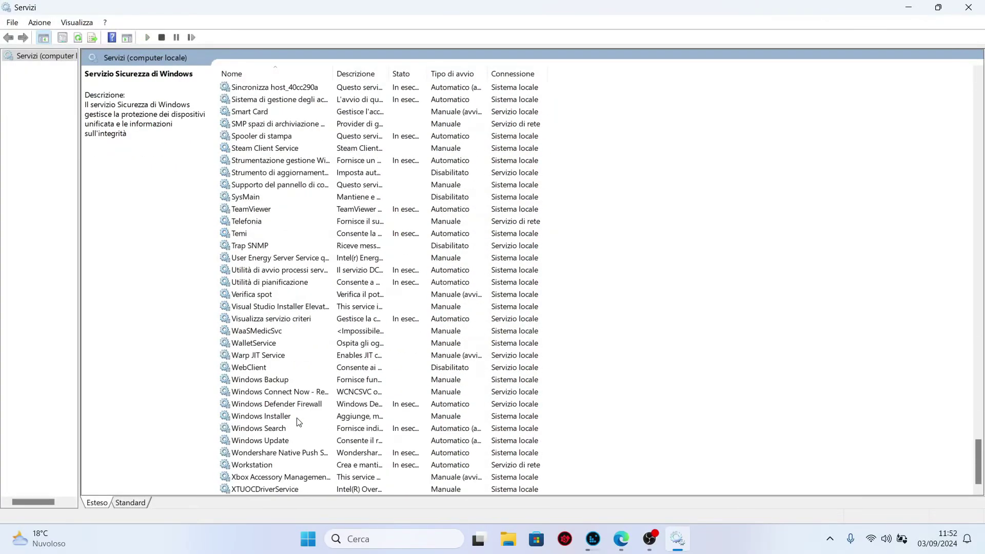
left_click(245, 198)
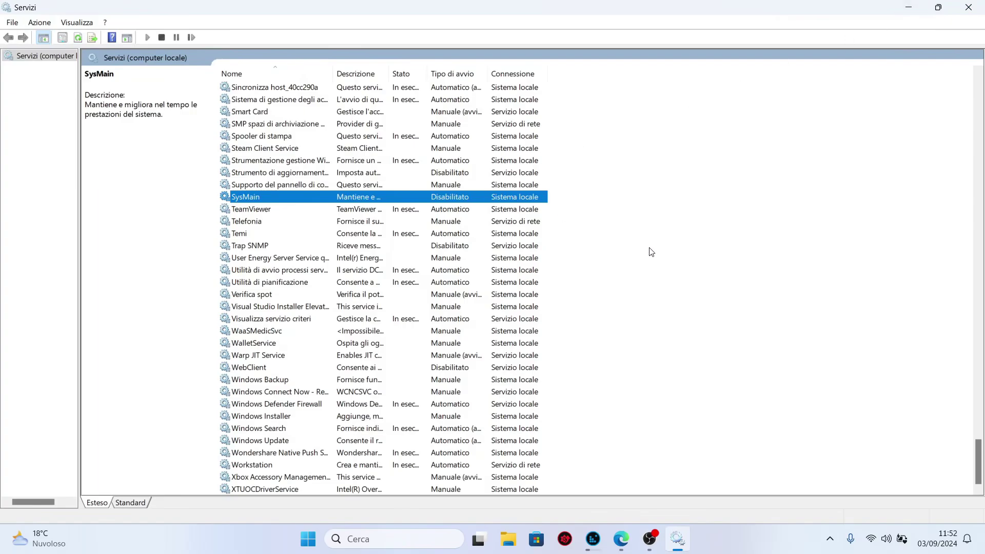
Open Task Manager to look at the running processes, and close it again.
right_click(761, 540)
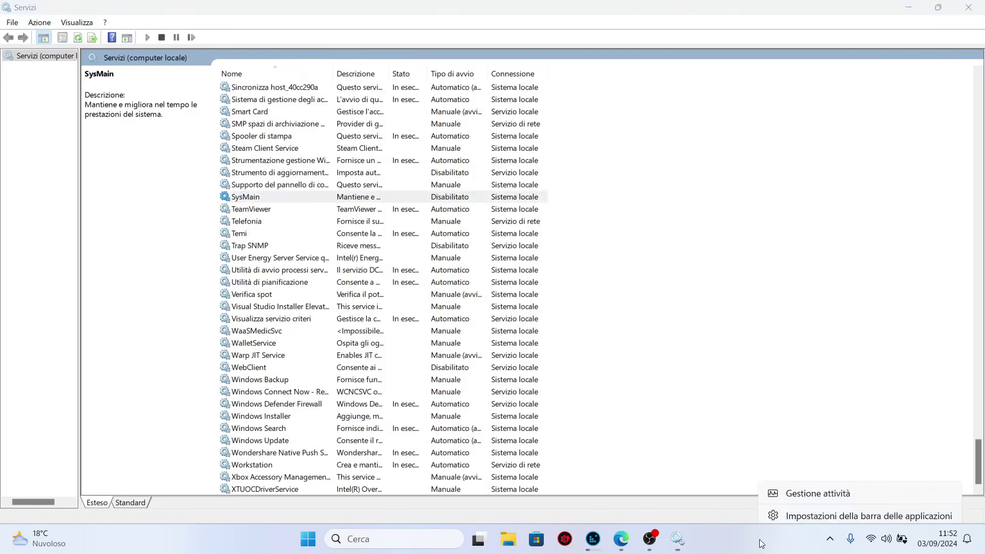
left_click(778, 490)
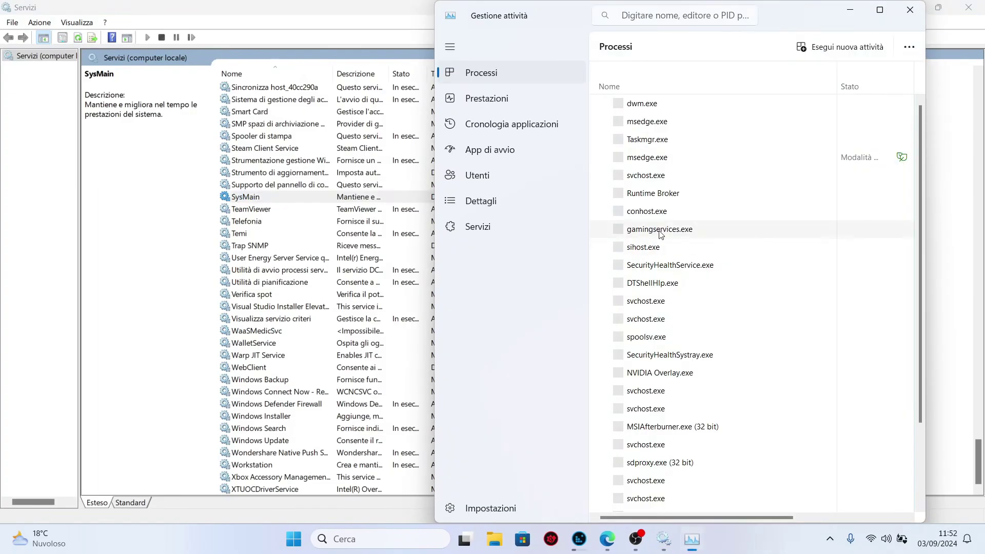
left_click(910, 10)
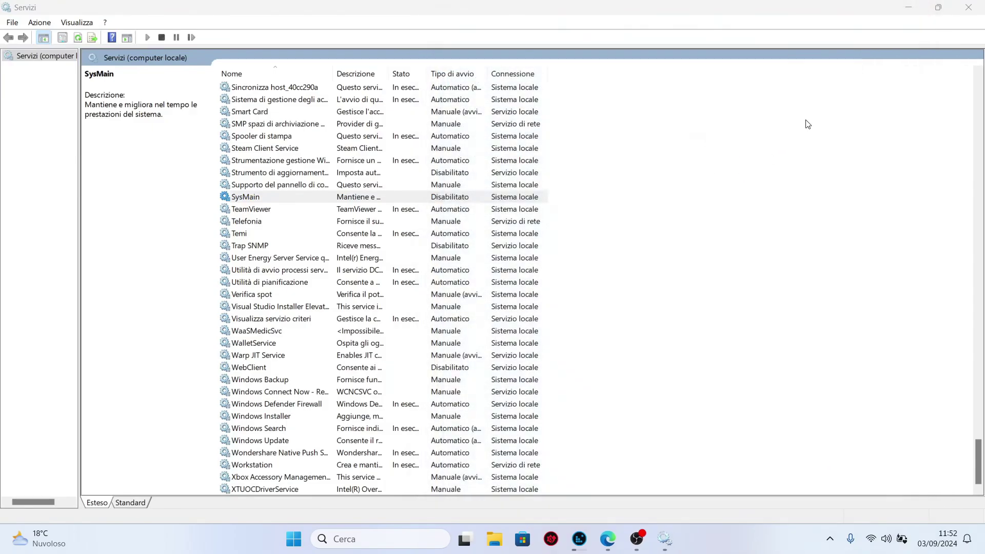
Close the Services window and search for the Registry Editor with "rege".
left_click(676, 234)
key("alt+F4")
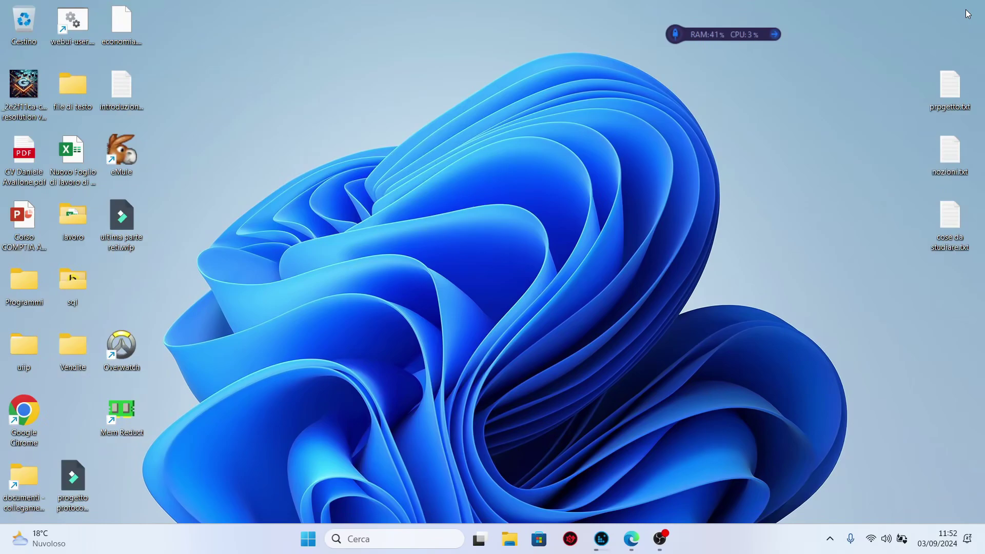
left_click(323, 539)
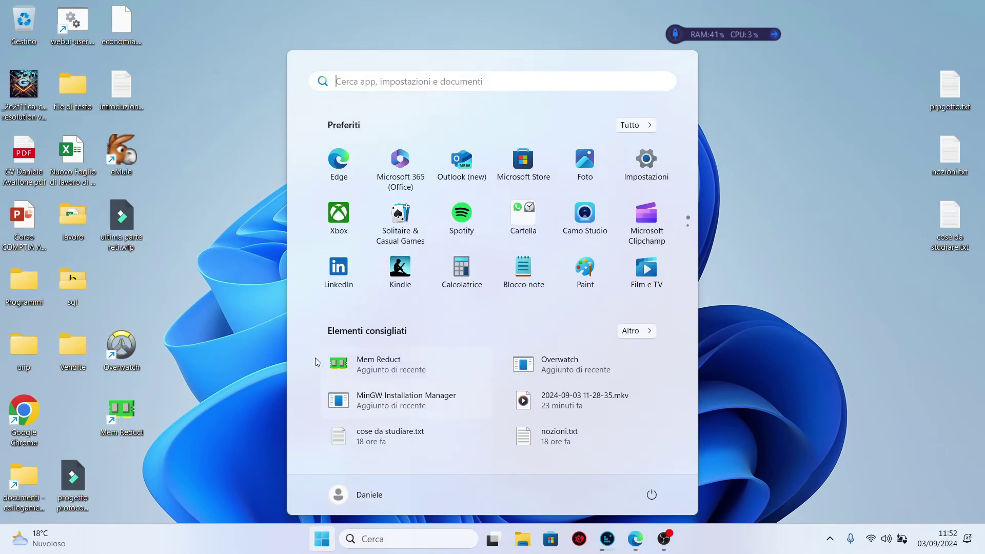
type("rege")
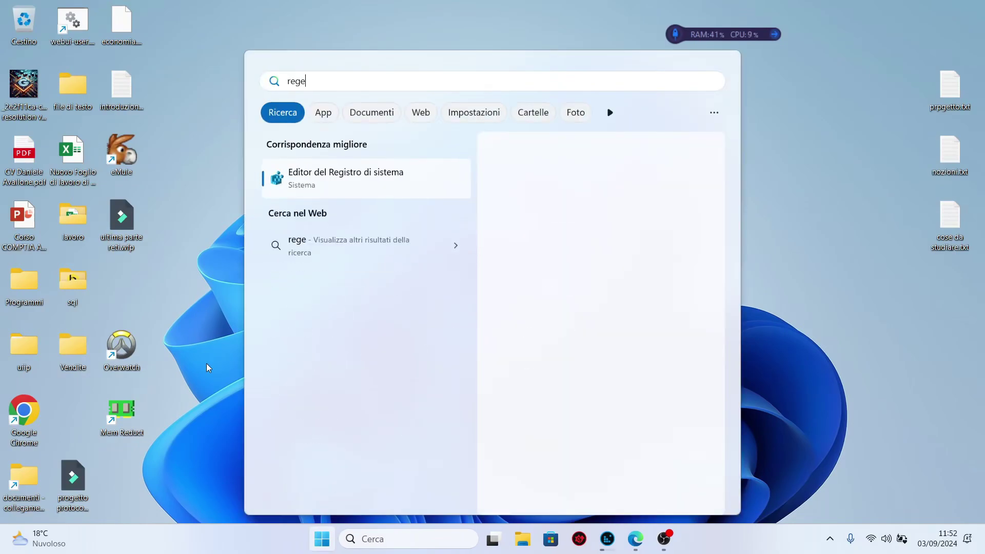
key("Escape")
key("Escape")
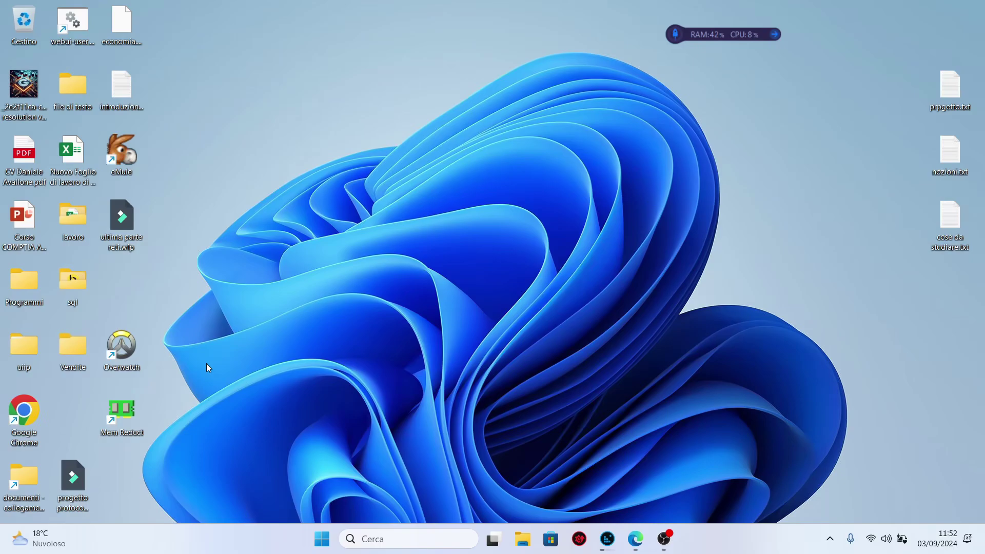
Open the Run dialog and launch the Registry Editor with the regedit command.
key("super+s")
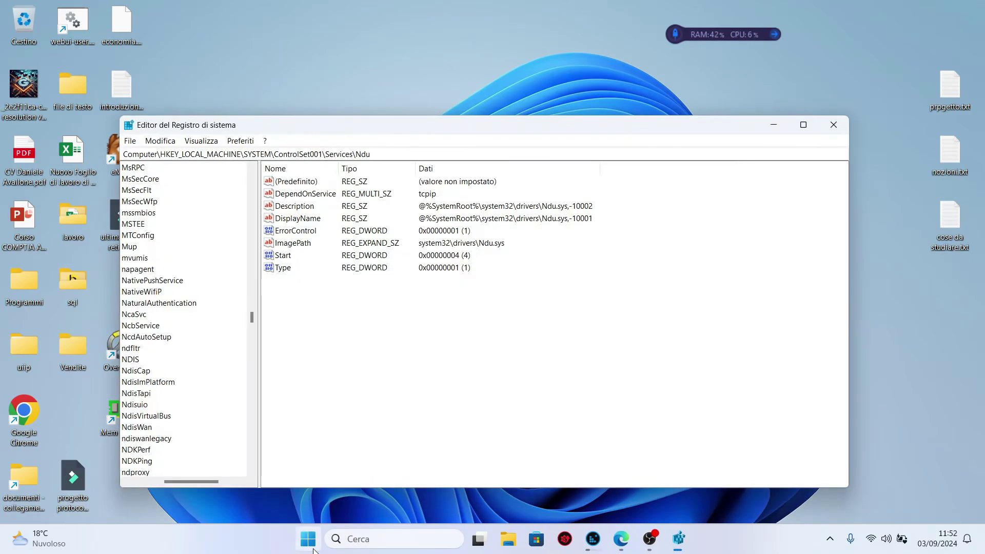
type("ese")
key("Return")
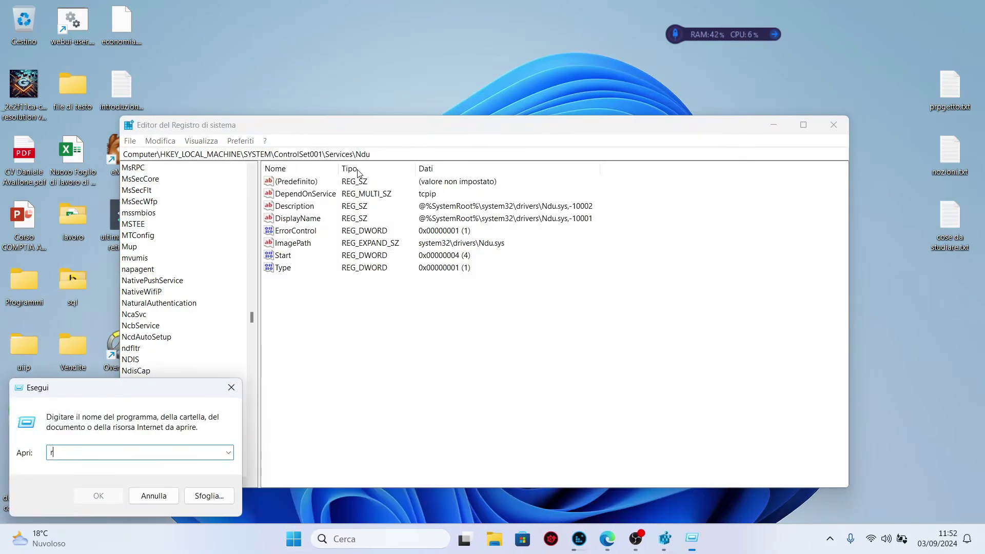
type("regedit")
key("Return")
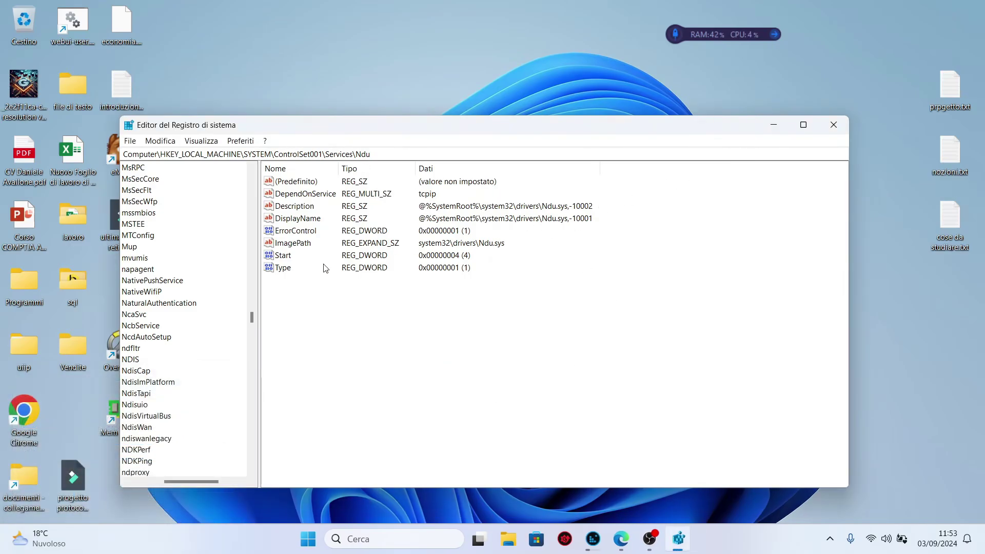
Return to the beginning of the registry tree and select the ControlSet001 key under HKEY_LOCAL_MACHINE\SYSTEM.
left_click_drag(206, 482, 156, 444)
scroll(191, 390, "up", 15)
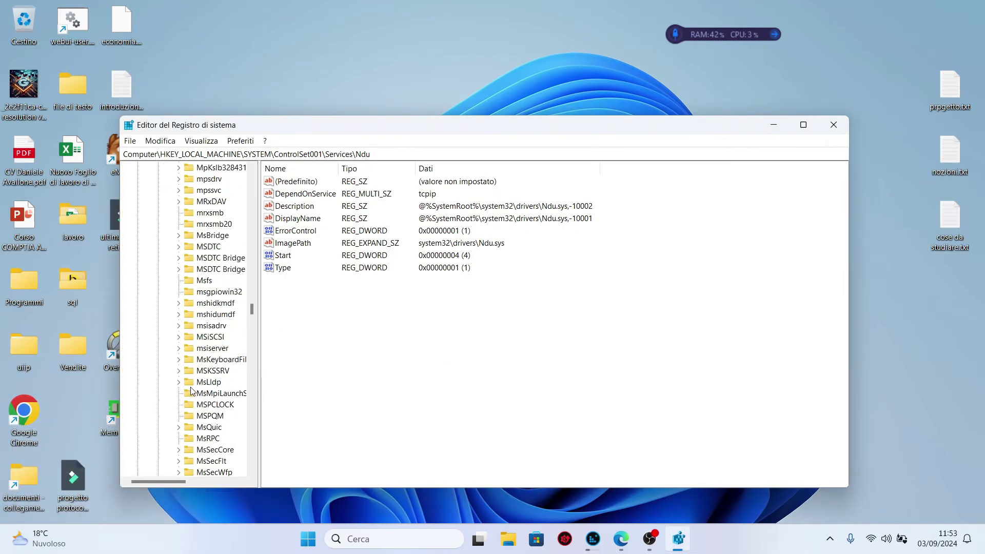
scroll(191, 390, "up", 20)
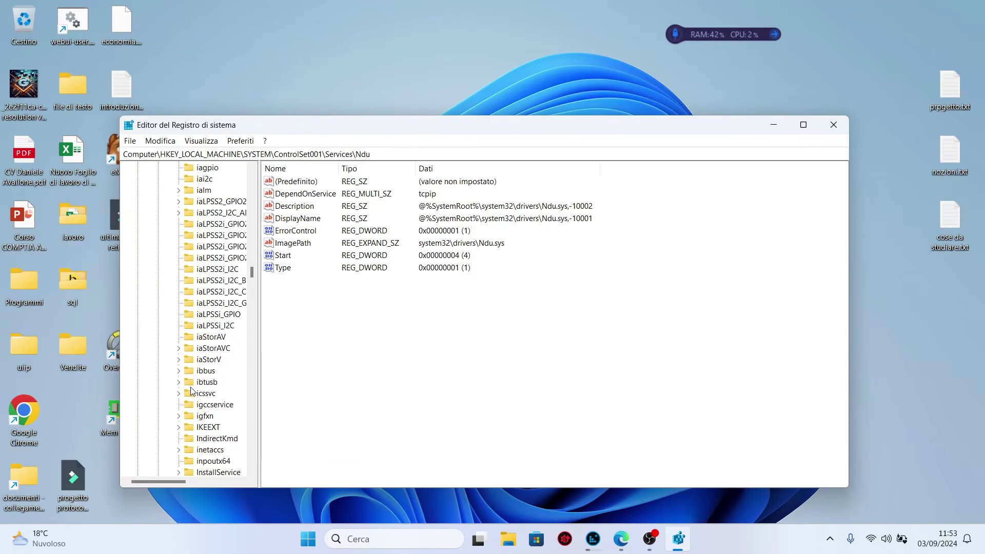
scroll(190, 390, "up", 20)
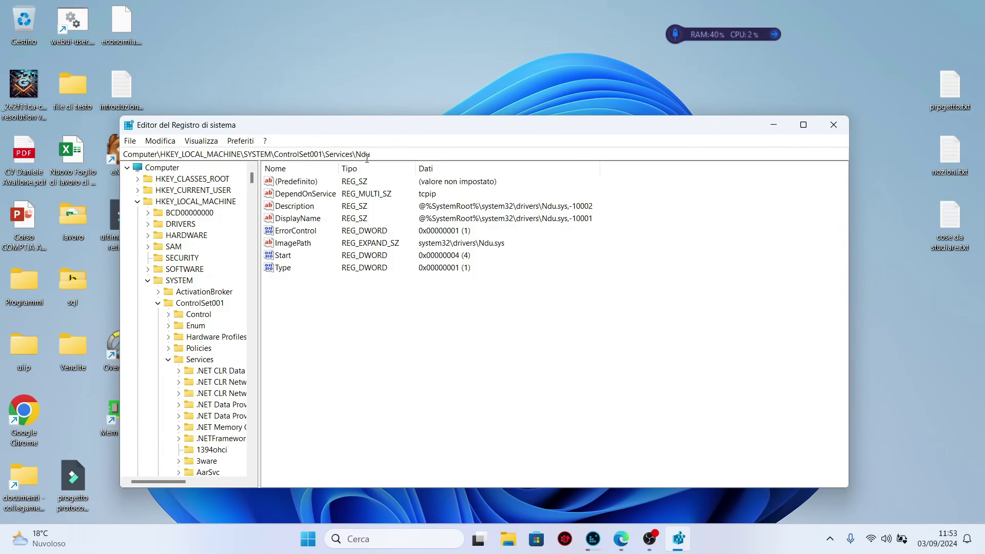
left_click(184, 305)
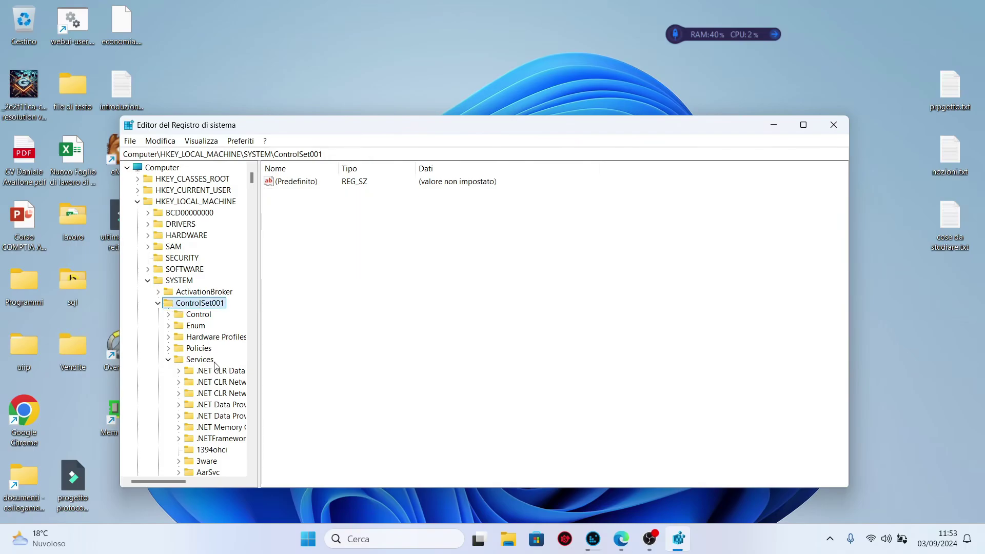
left_click(158, 303)
left_click(158, 304)
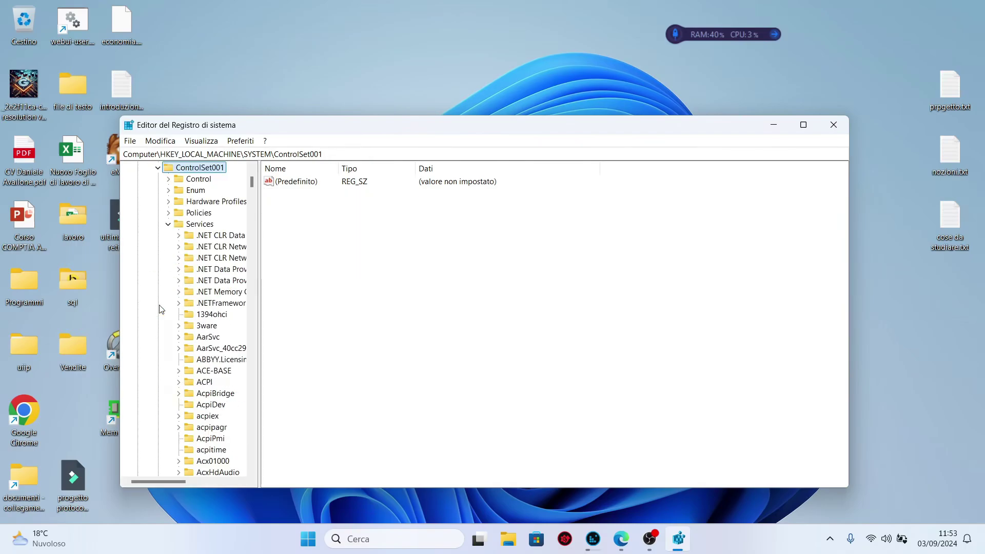
Find and select the Ndu key under HKEY_LOCAL_MACHINE\SYSTEM\ControlSet001\Services.
scroll(227, 319, "down", 15)
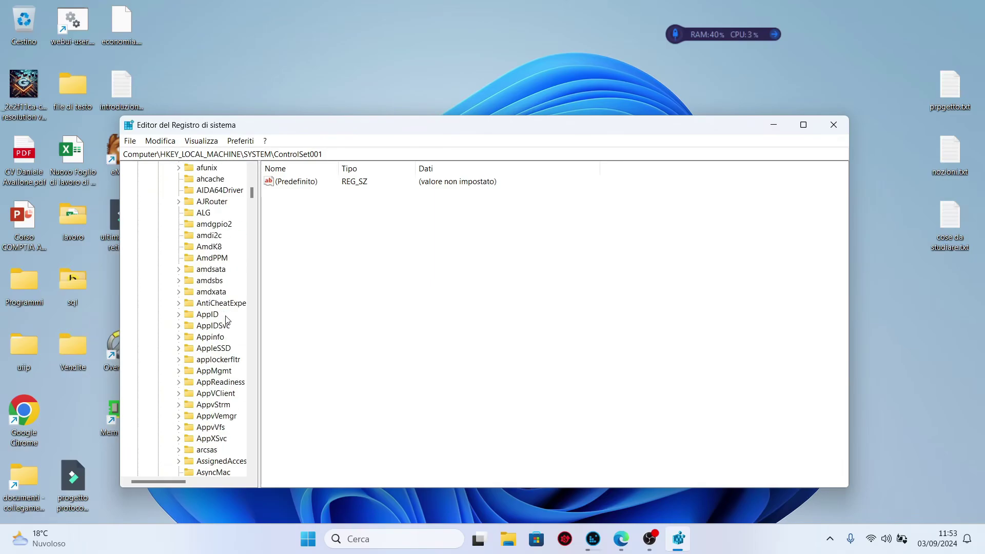
key("alt+Tab")
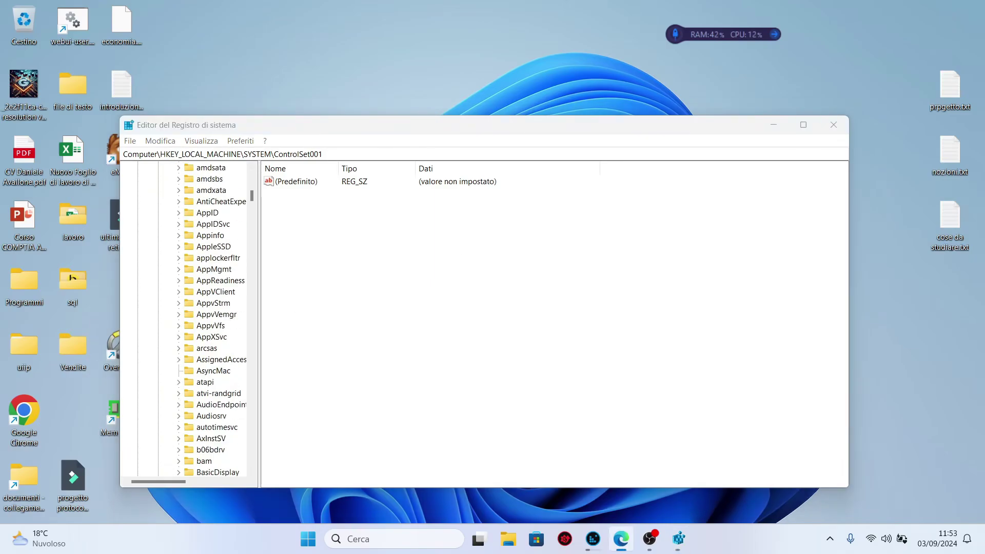
scroll(199, 362, "down", 20)
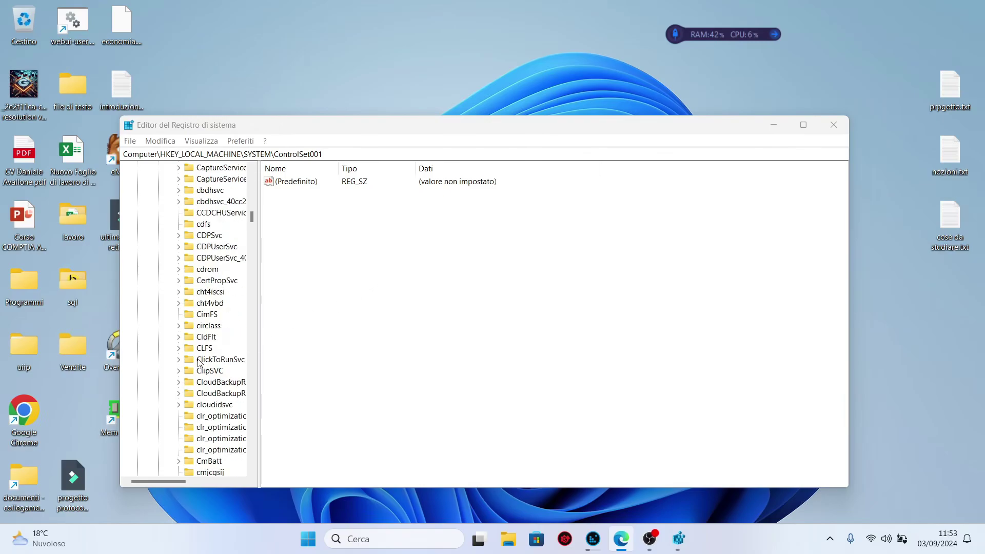
scroll(201, 364, "down", 5)
left_click(207, 451)
key("n")
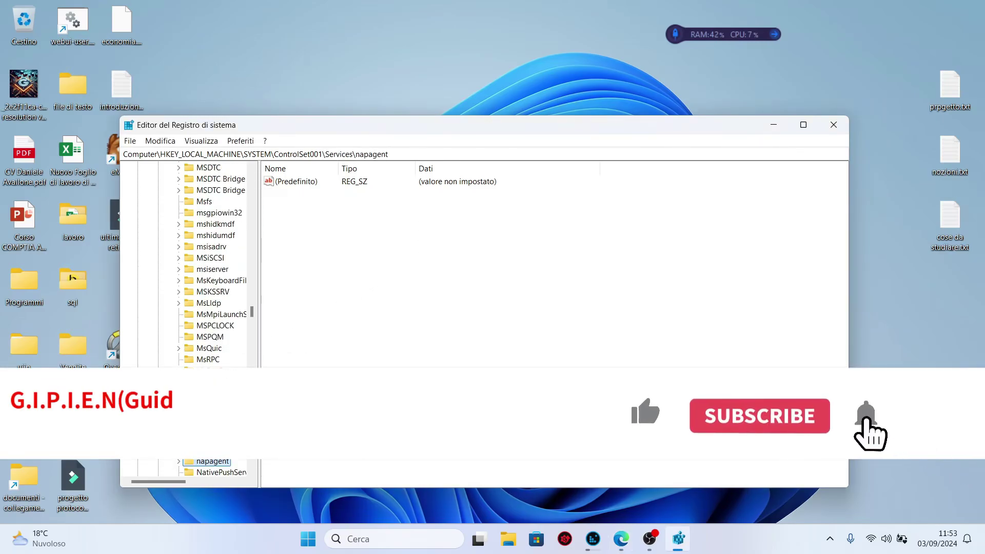
key("Down")
key("Down")
key("Down")
key("Down")
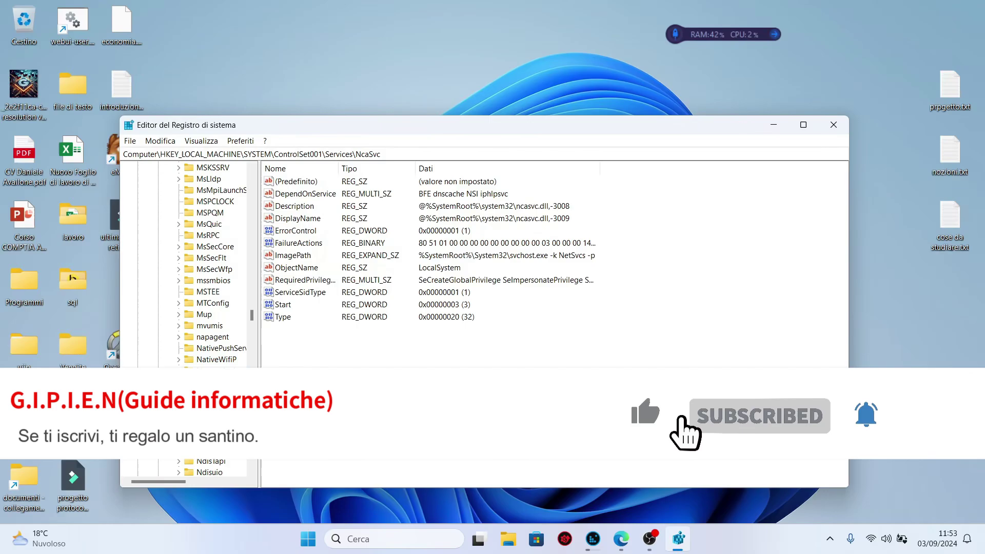
key("Down")
key("Down")
key("Down")
key("Down")
key("Down")
key("Down")
key("Down")
key("Down")
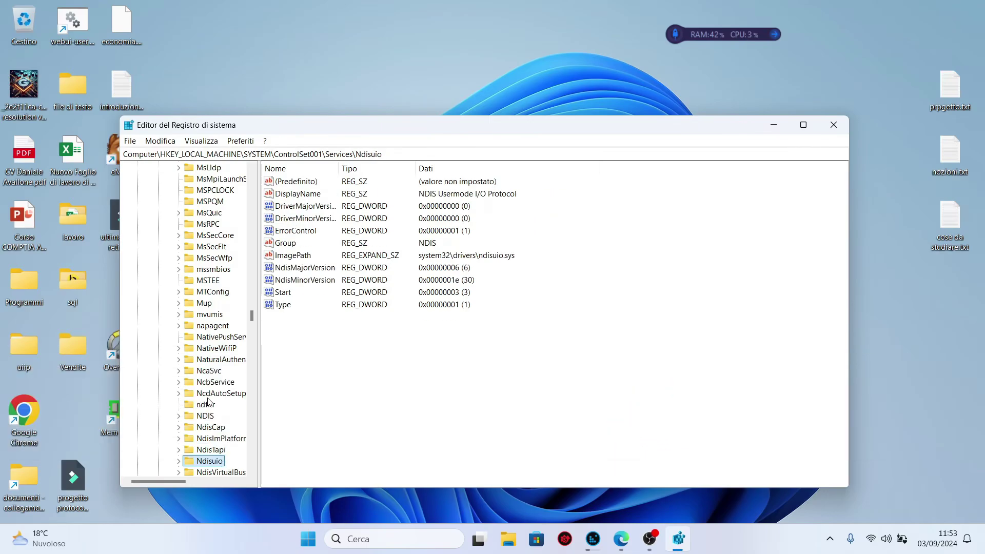
key("Down")
key("Down")
key("Down")
key("Down")
key("Down")
key("Down")
key("Down")
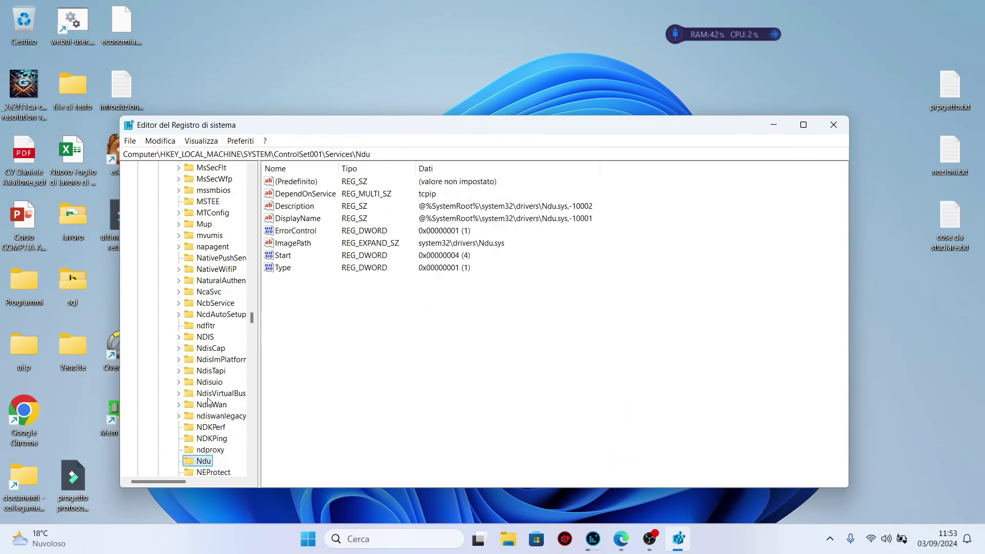
Open the Ndu key's Start DWORD value and confirm it with hexadecimal data 4.
double_click(284, 256)
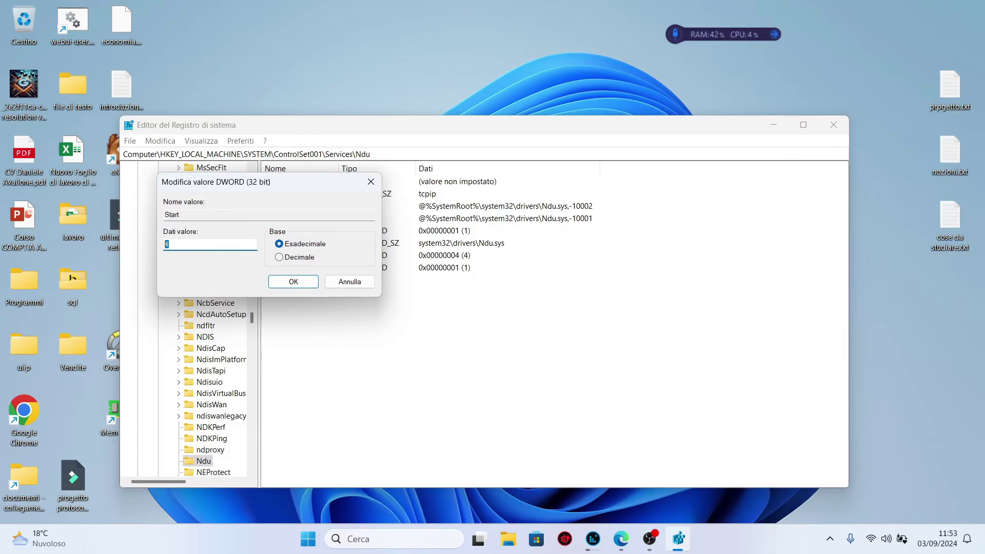
key("Return")
Collapse ControlSet001 and expand the Control key under HKEY_LOCAL_MACHINE\SYSTEM\CurrentControlSet.
scroll(195, 362, "up", 20)
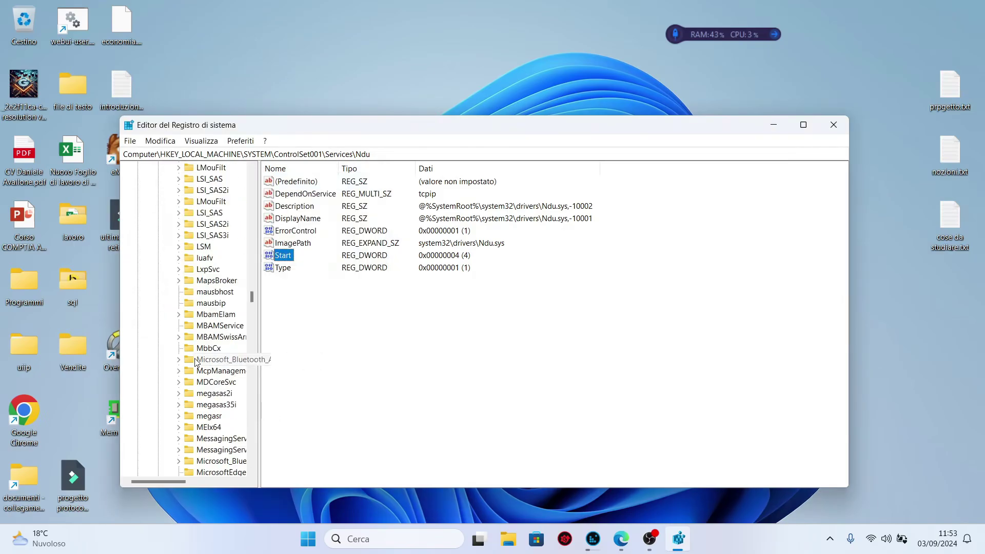
scroll(195, 362, "up", 20)
left_click(148, 280)
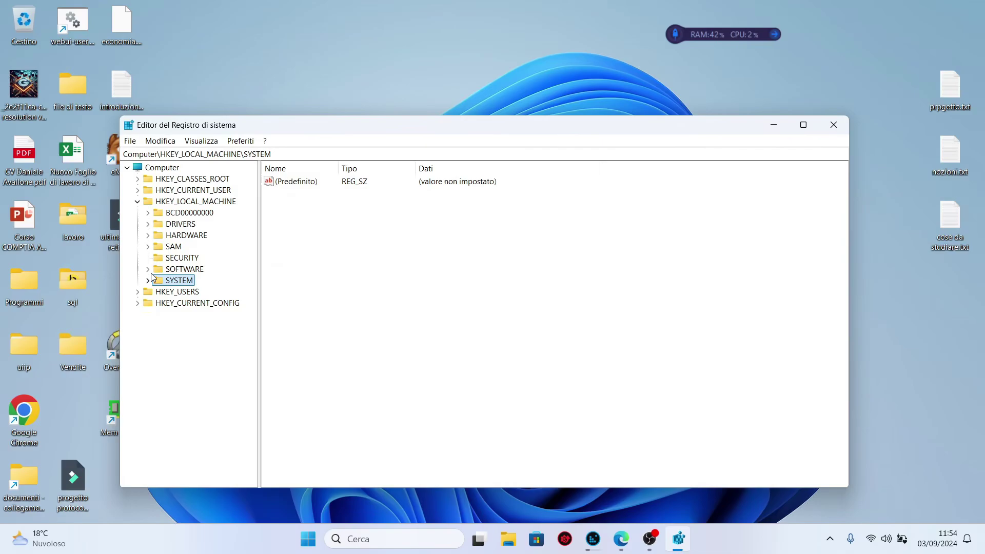
left_click(206, 201)
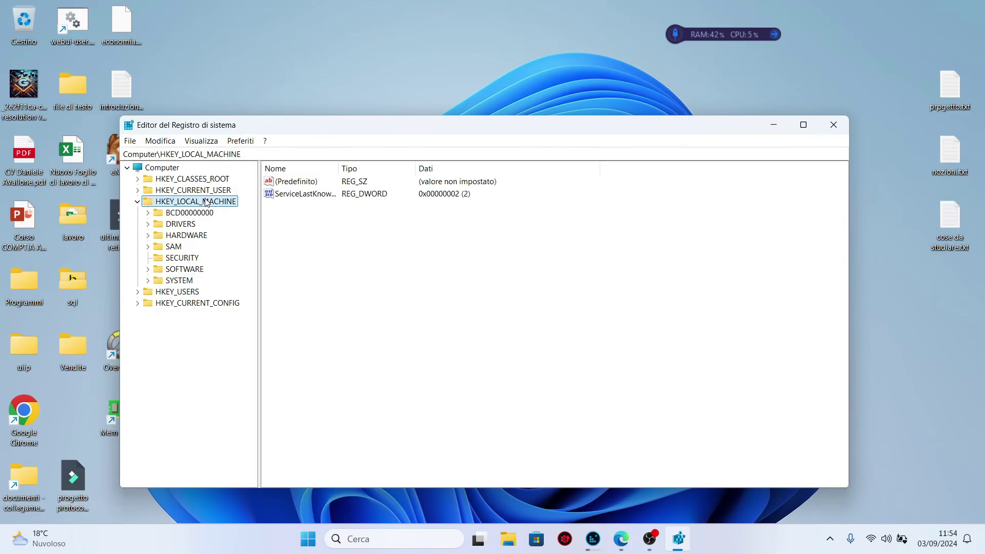
left_click(149, 280)
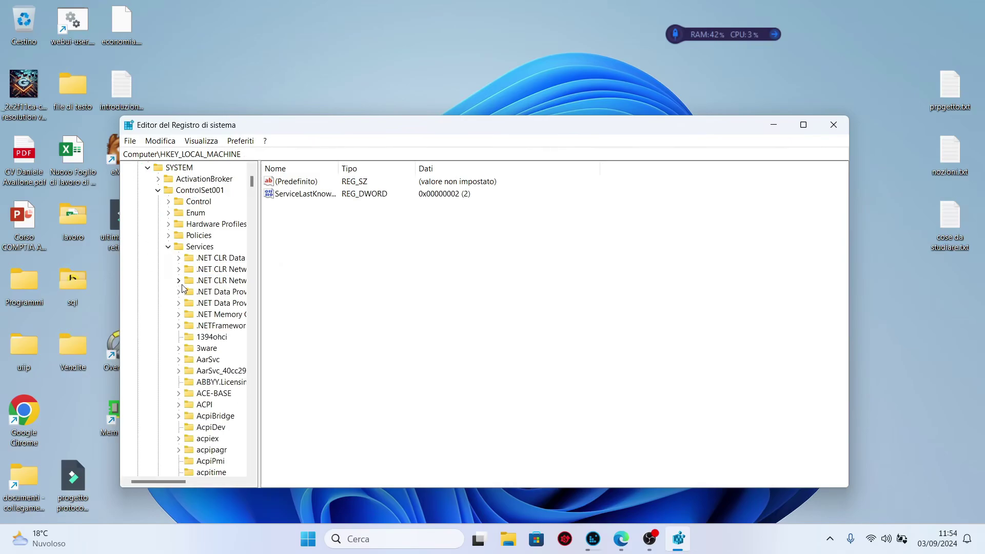
left_click(158, 191)
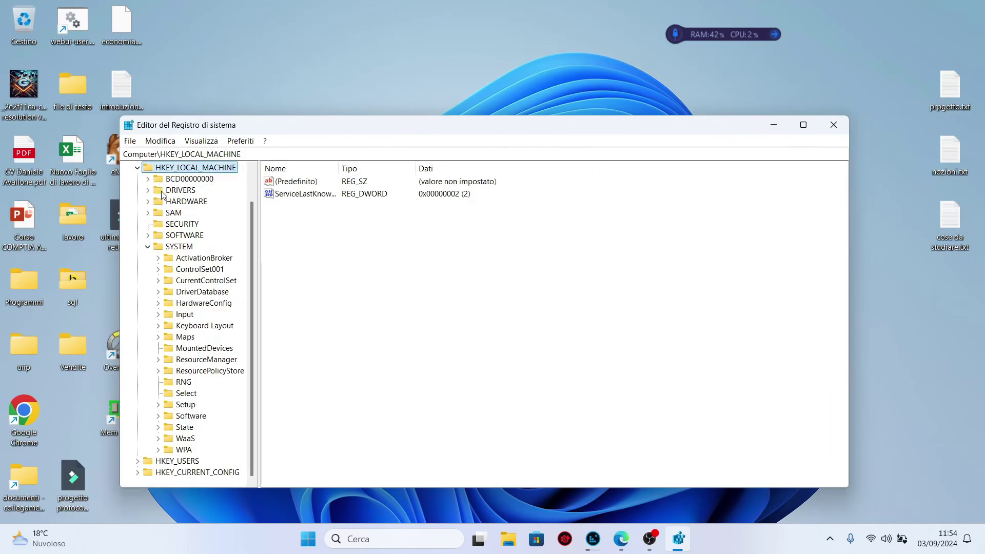
left_click(158, 280)
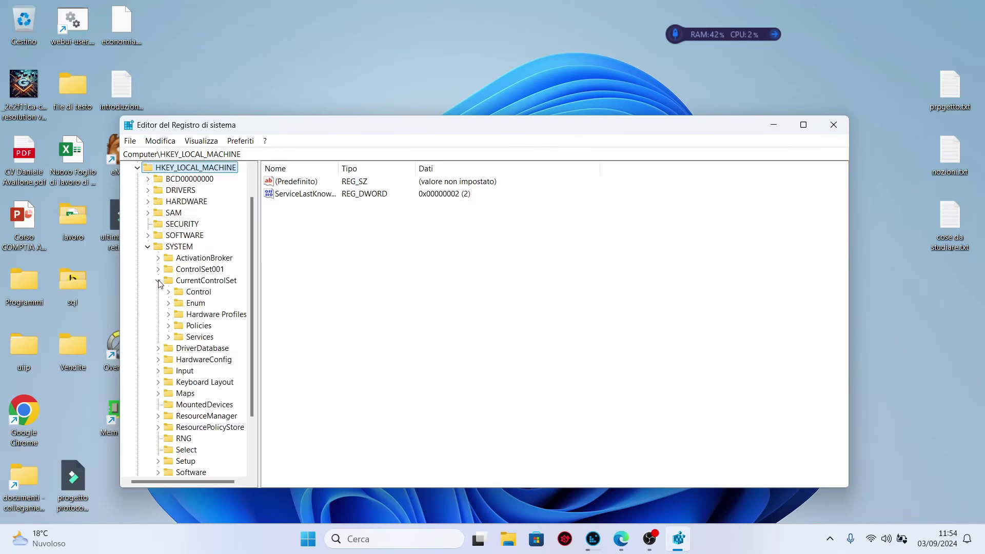
left_click(168, 291)
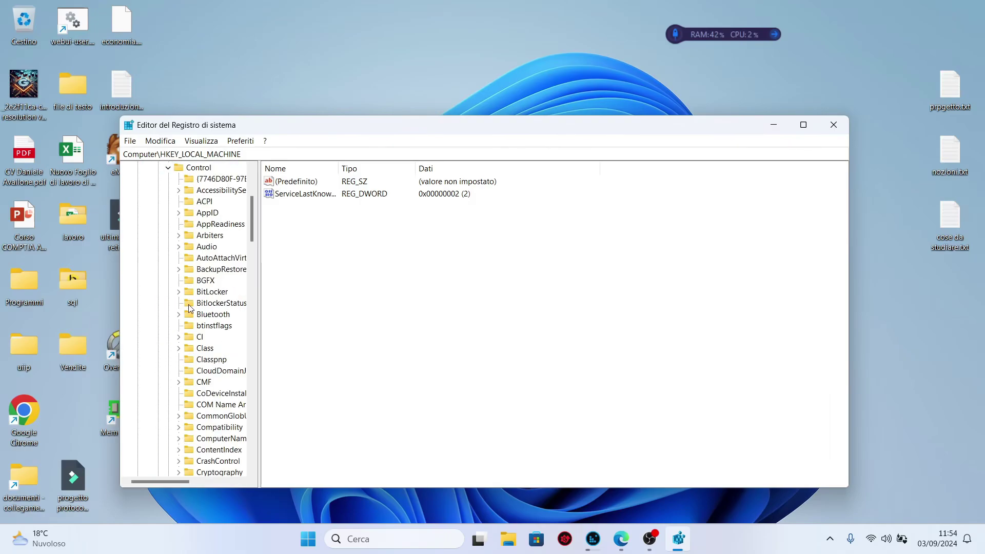
Find the Session Manager key under CurrentControlSet\Control, select it and expand its subkeys.
scroll(204, 366, "down", 12)
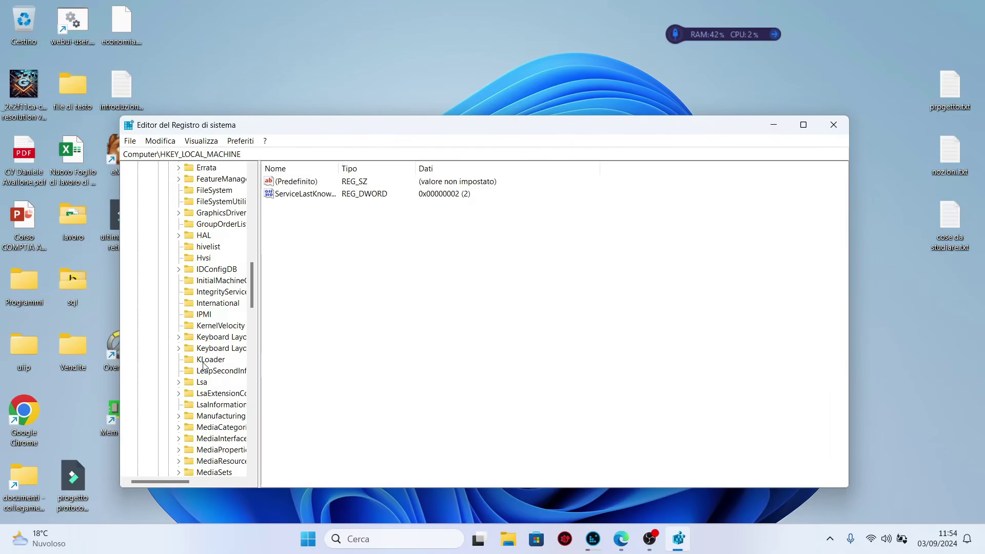
scroll(205, 379, "down", 16)
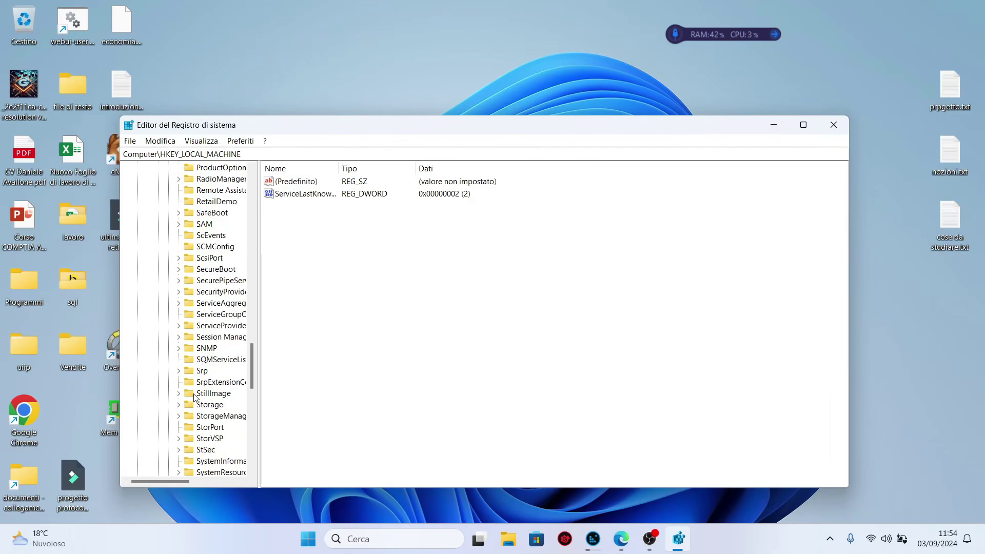
key("s")
key("s")
key("s")
key("s")
key("s")
key("s")
key("s")
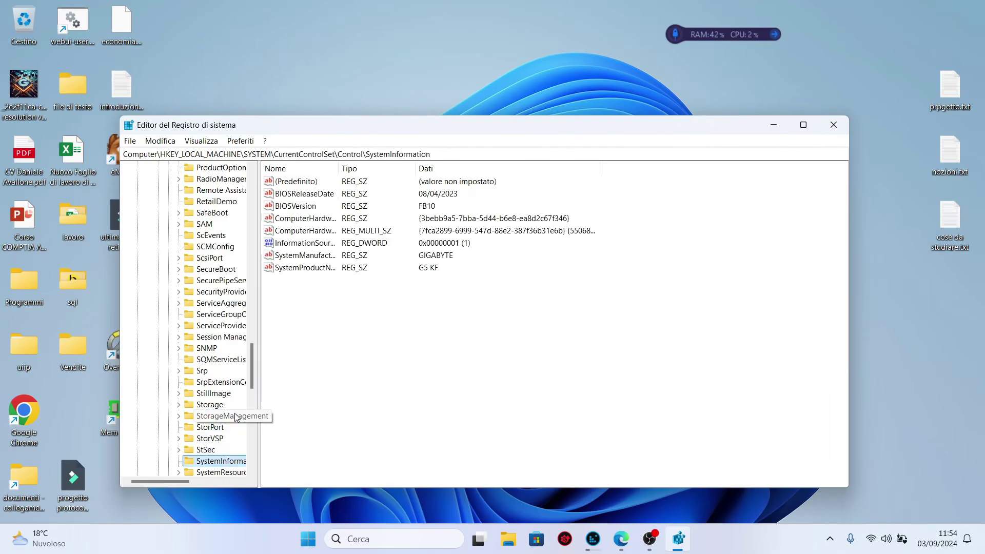
key("s")
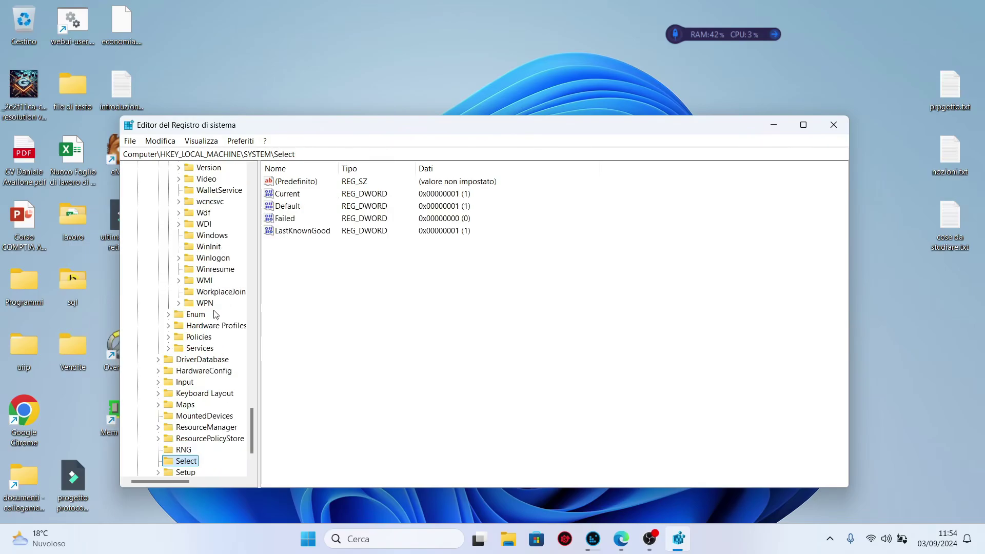
scroll(216, 314, "up", 9)
left_click(221, 201)
left_click(208, 212)
left_click(179, 213)
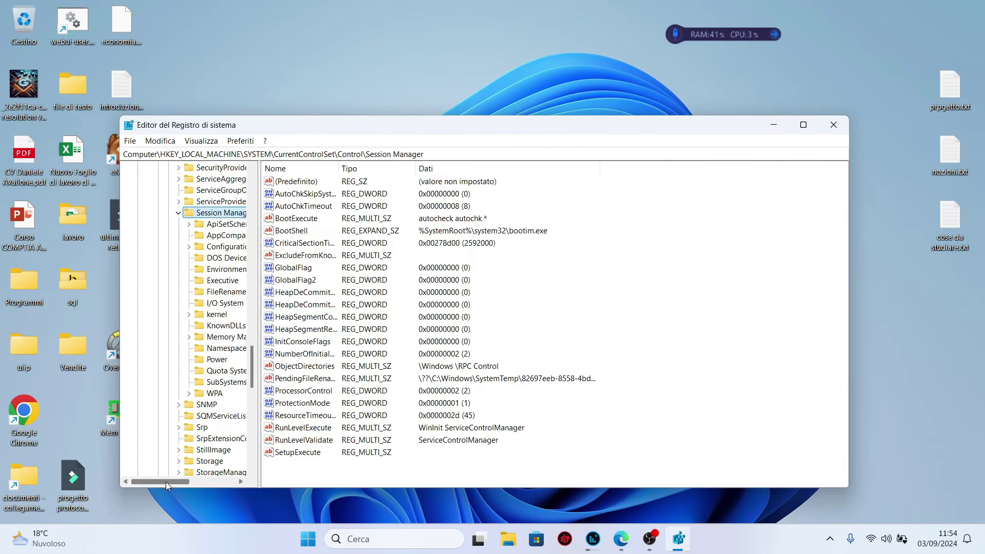
Confirm the ClearPageFileAtShutdown DWORD under Session Manager\Memory Management with hexadecimal data 1, and close the Registry Editor.
left_click_drag(165, 482, 187, 482)
left_click(144, 337)
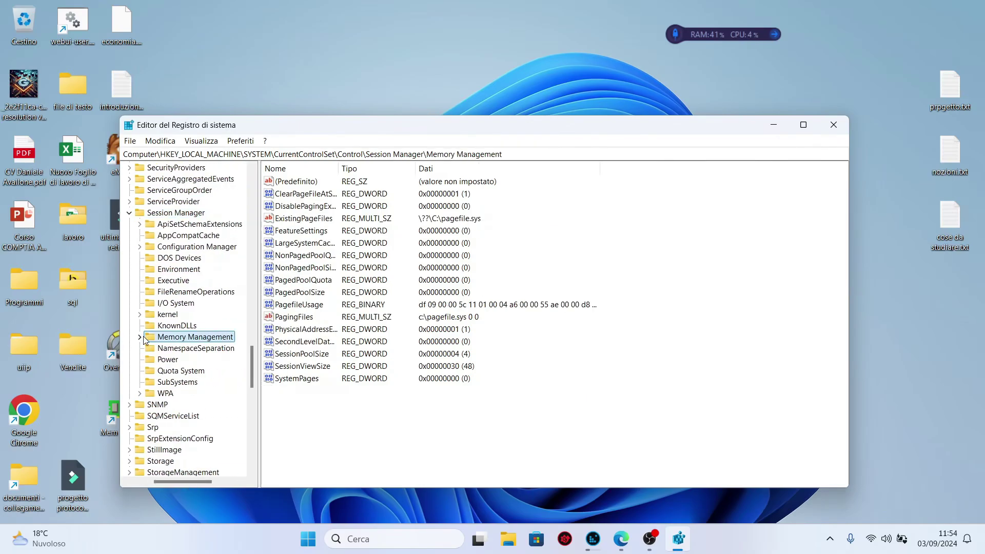
left_click(143, 337)
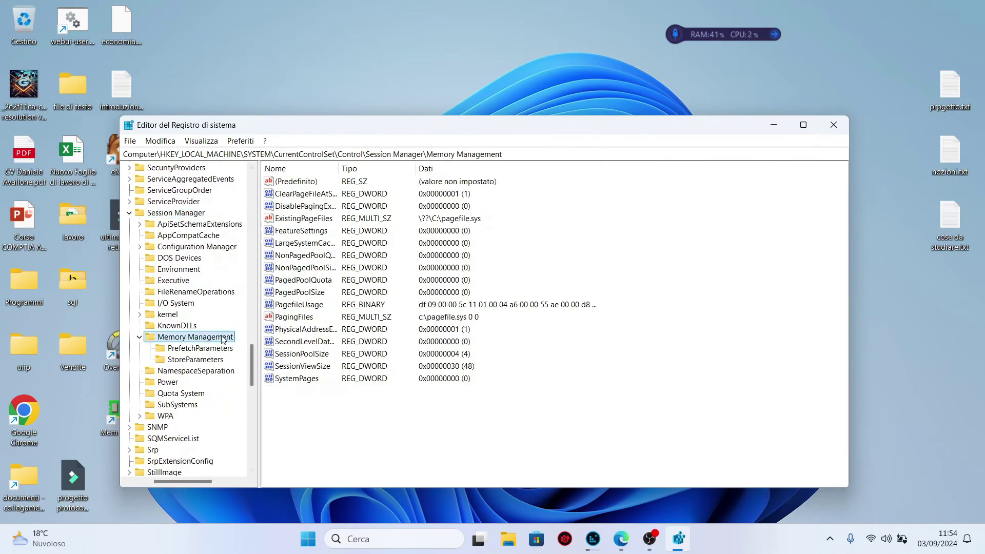
double_click(324, 198)
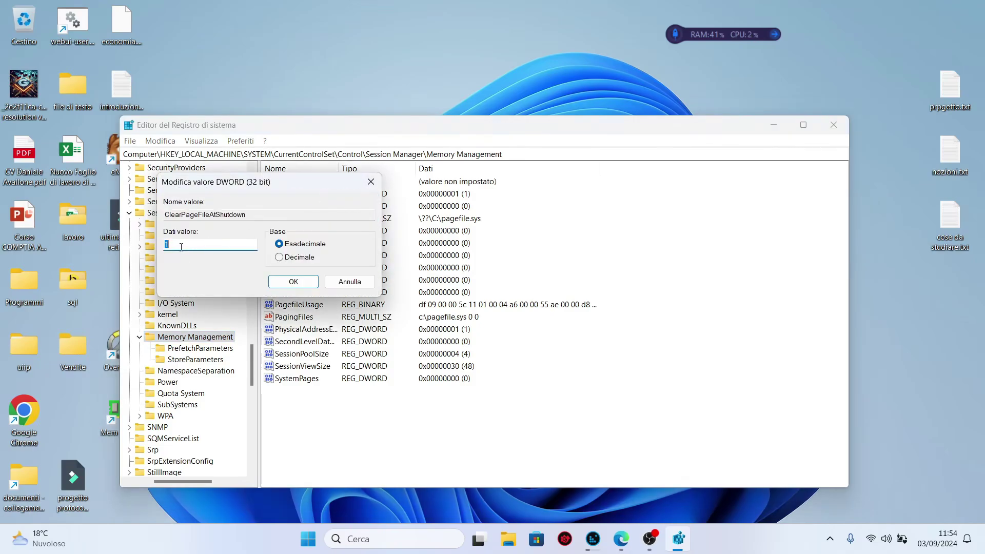
left_click(311, 287)
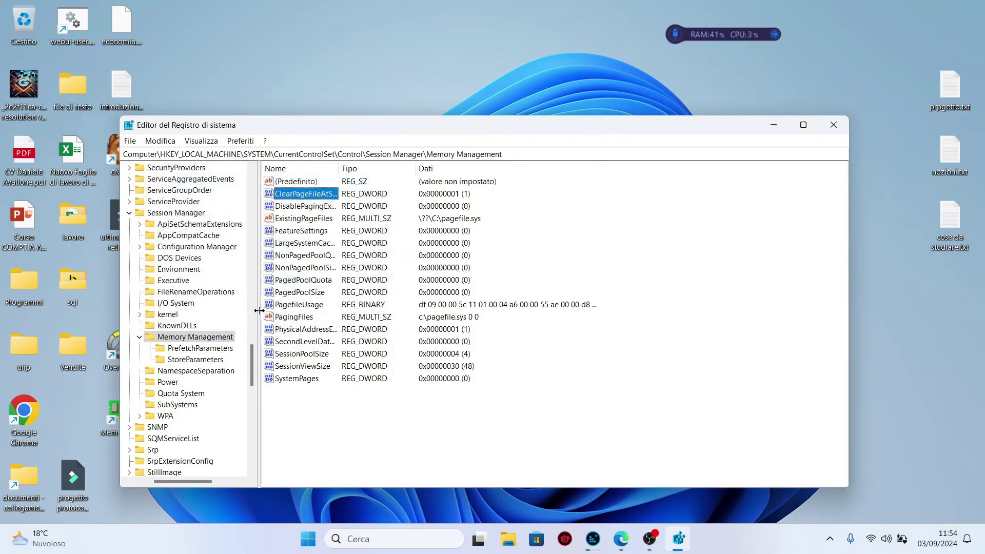
left_click(834, 125)
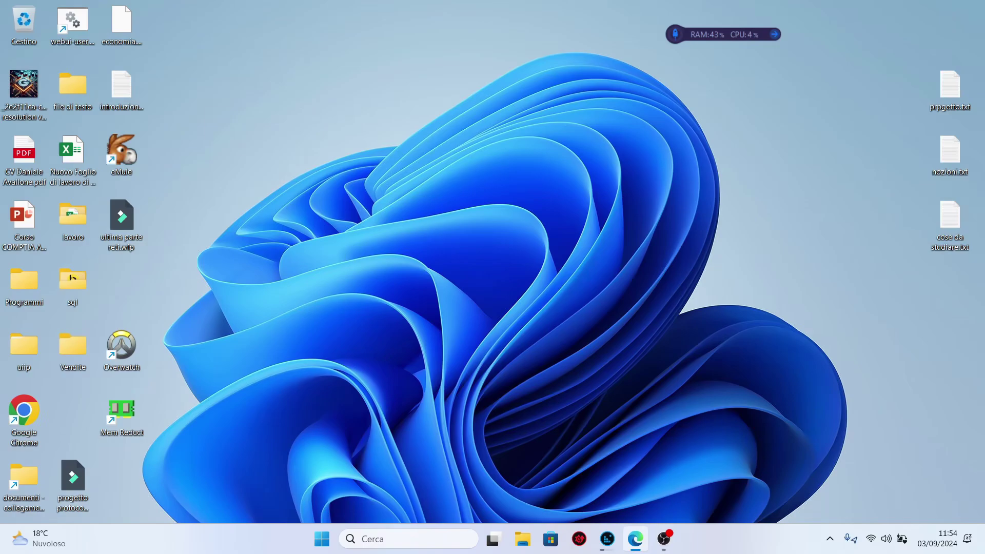
Move the Mem Reduct shortcut to the middle of the desktop and launch the program.
left_click(528, 316)
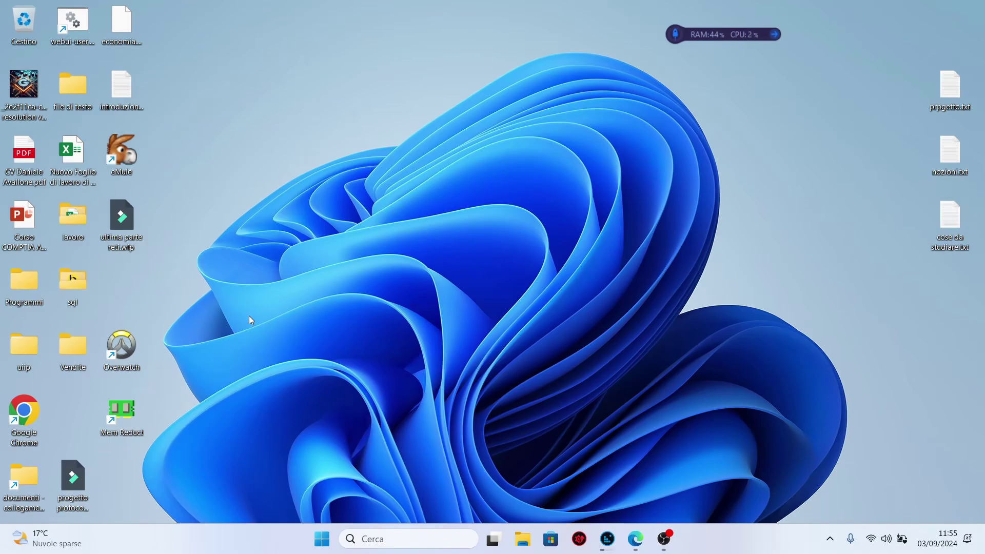
left_click_drag(123, 431, 515, 244)
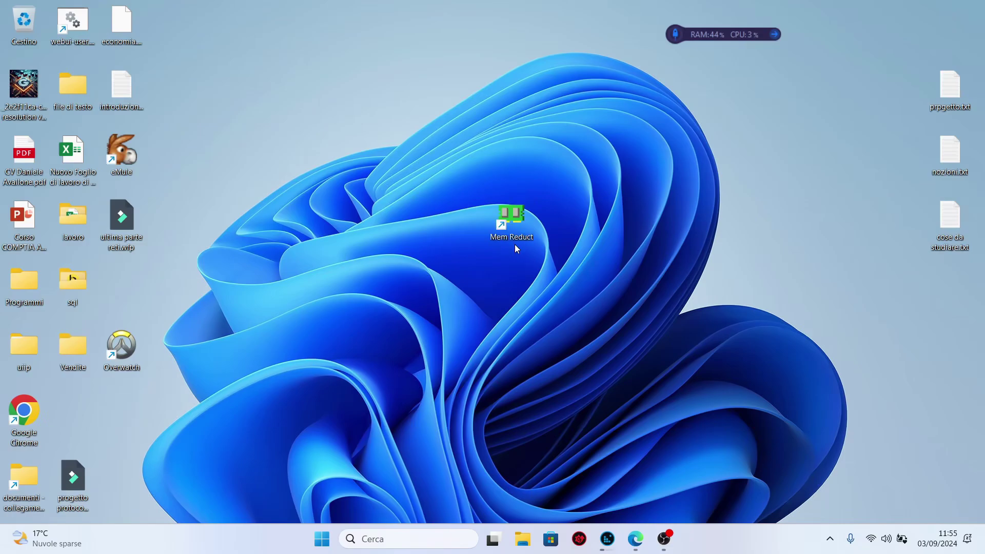
double_click(515, 239)
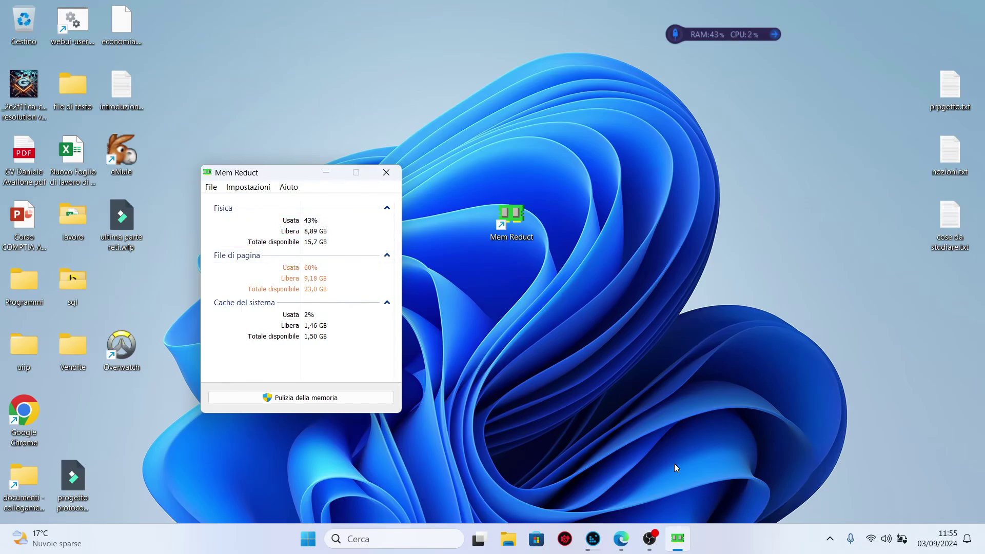
Switch to Task Manager (Gestione attività) and show the memory performance view beside Mem Reduct.
left_click(749, 534)
right_click(747, 530)
left_click(770, 491)
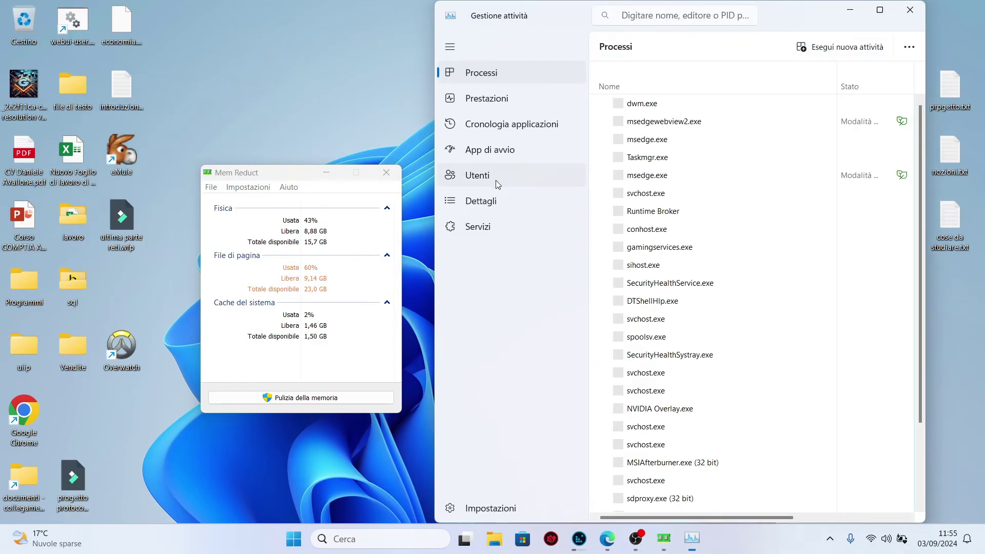
left_click(490, 100)
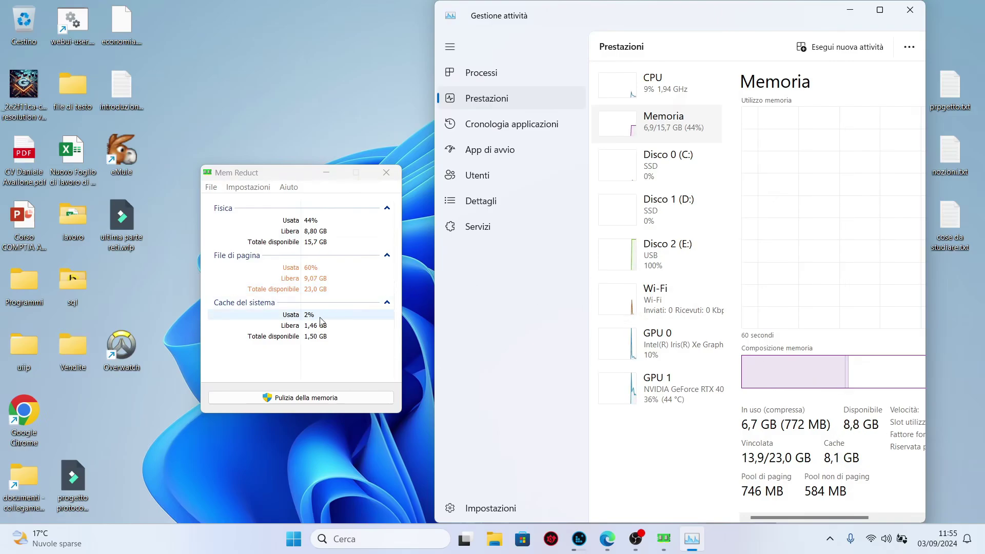
Run Mem Reduct's memory cleaning with administrator rights, dismiss its notification and close the program.
left_click(318, 399)
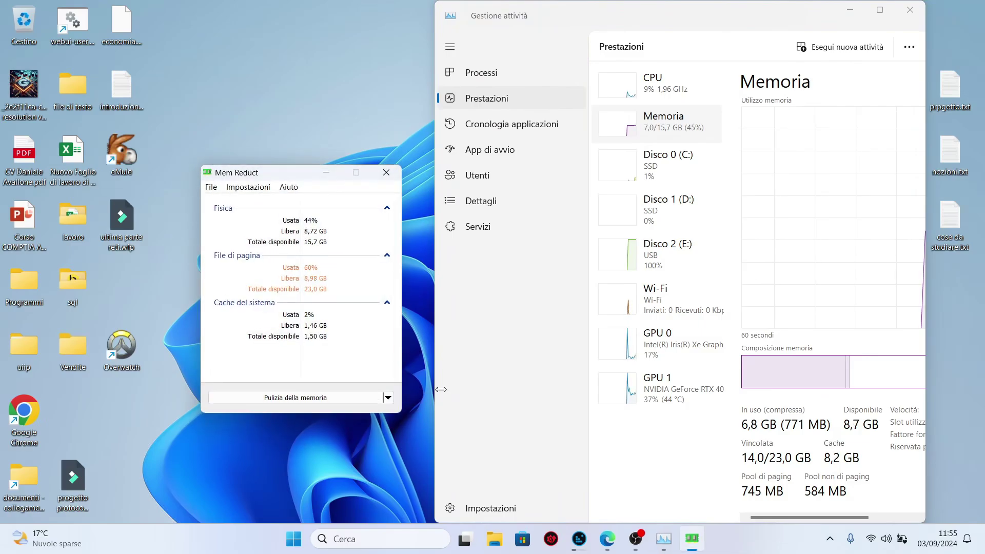
left_click(332, 399)
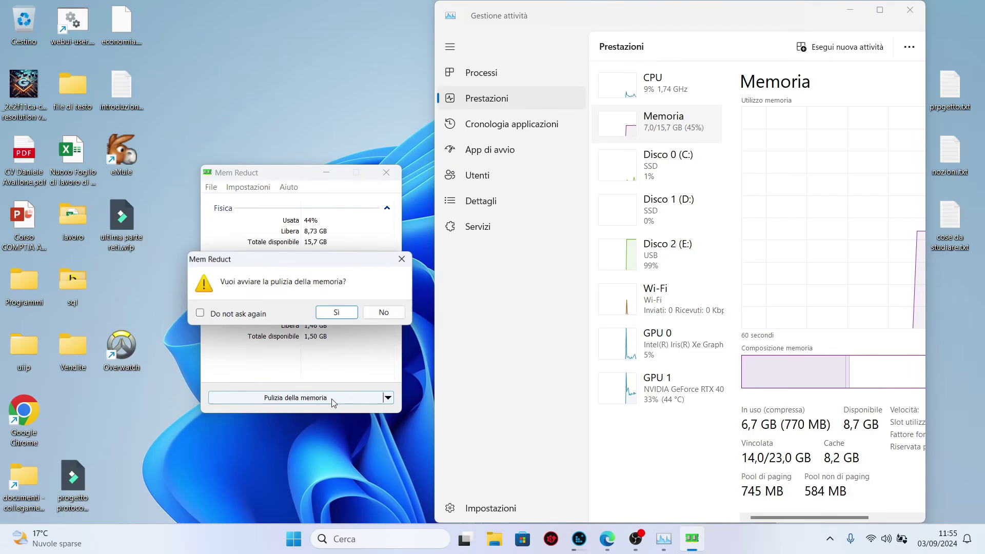
left_click(339, 314)
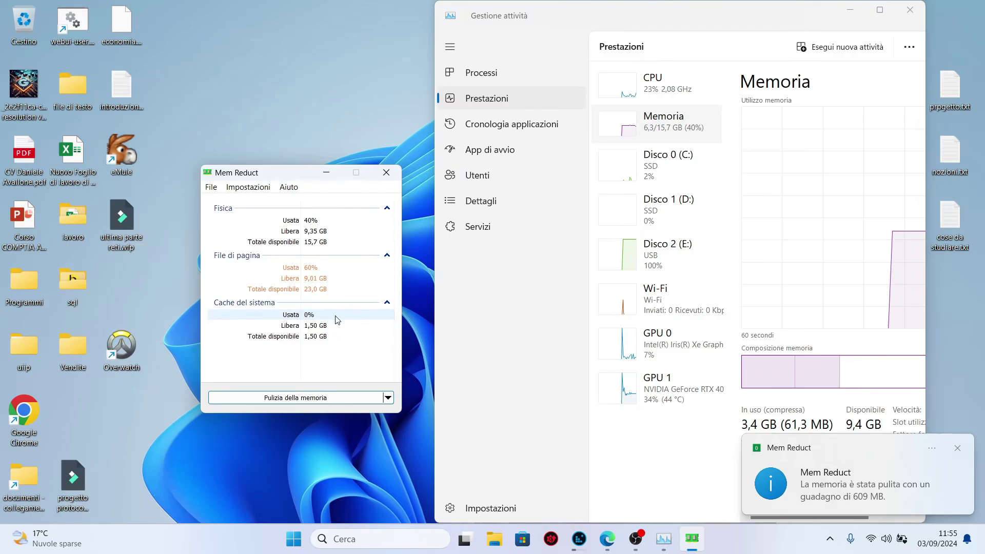
left_click(957, 450)
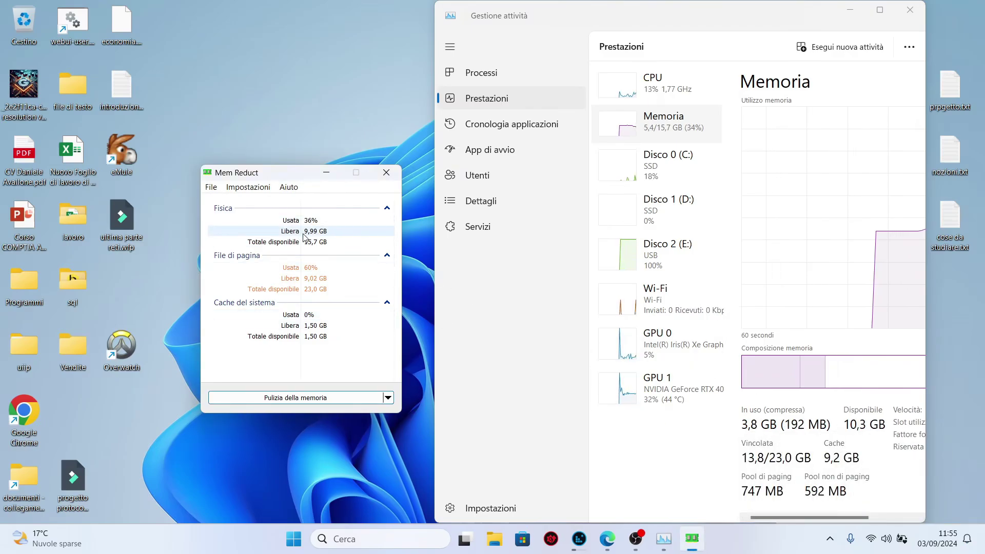
left_click(334, 232)
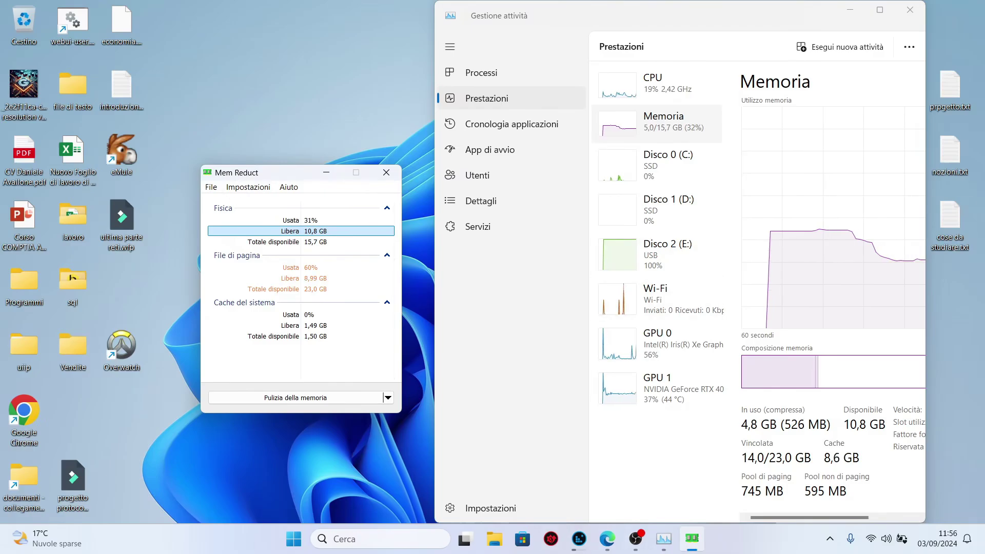
left_click(398, 166)
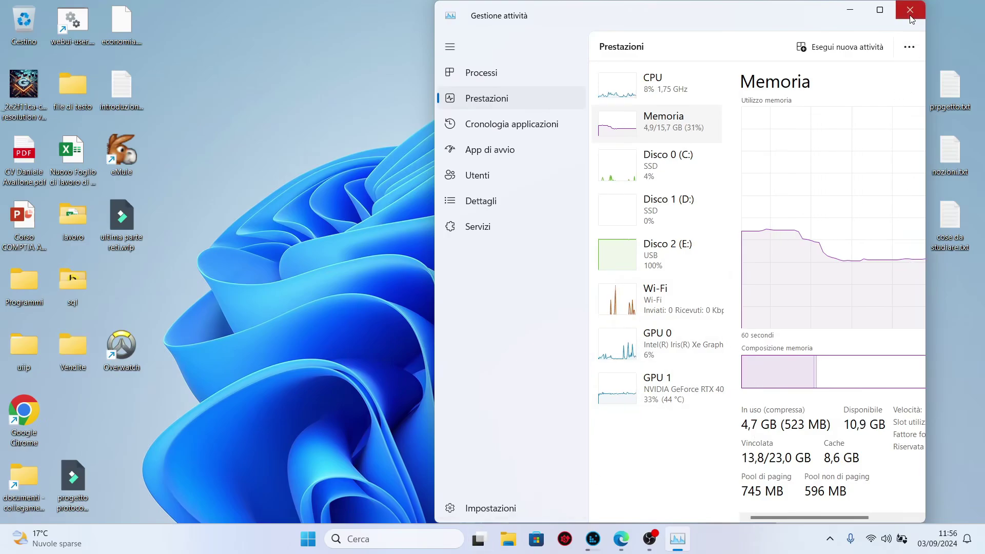
Show the startup apps (App di avvio) in Task Manager and maximize its window.
left_click(477, 155)
double_click(874, 23)
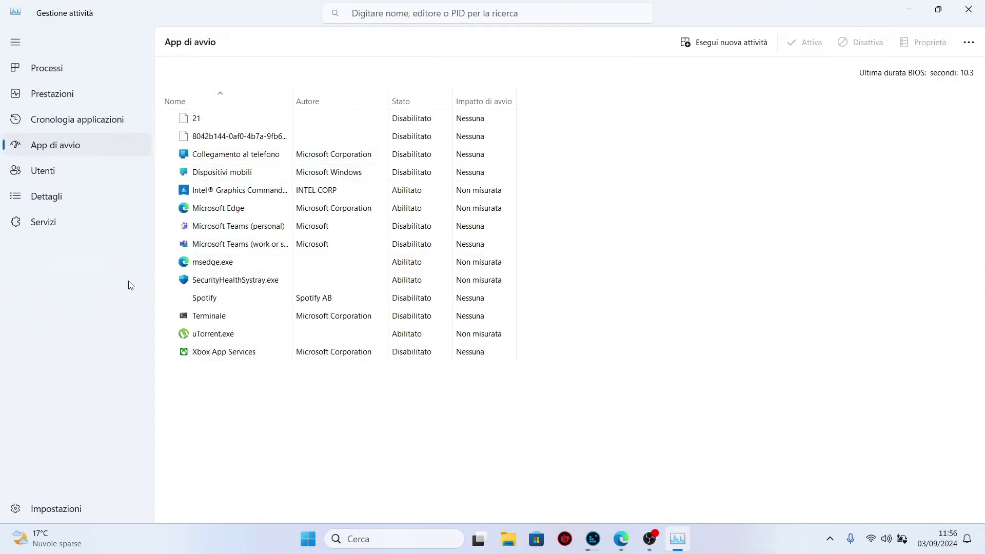
left_click(224, 358)
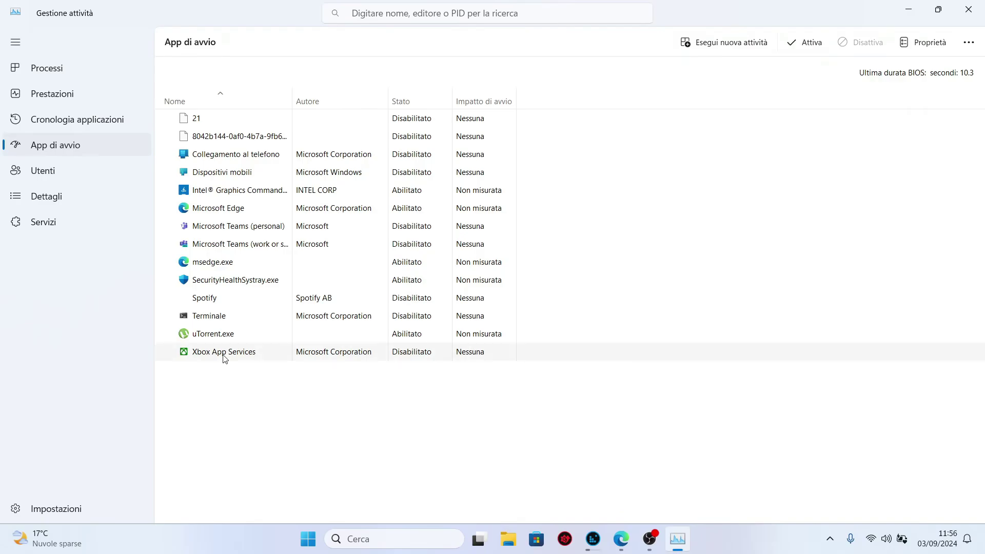
left_click(237, 336)
right_click(237, 336)
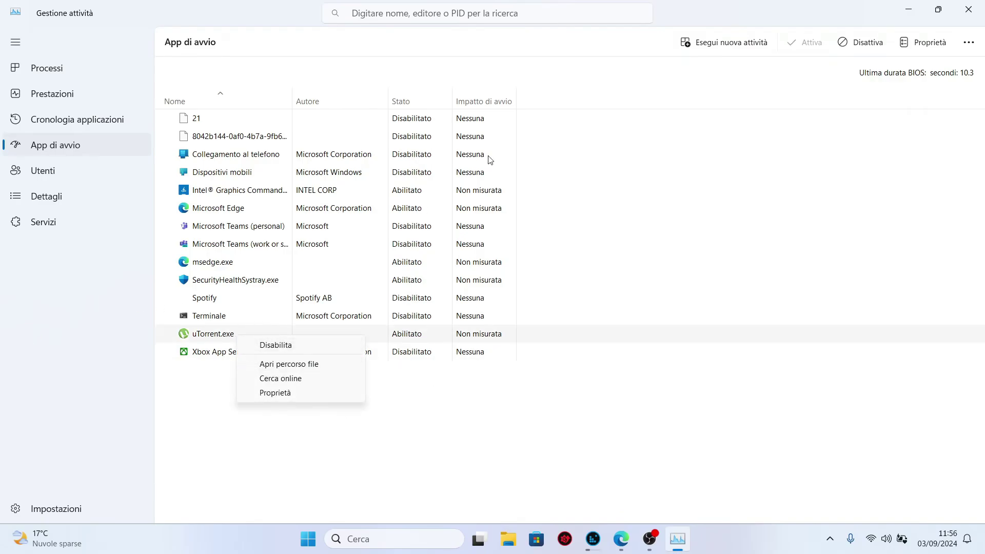
left_click(476, 405)
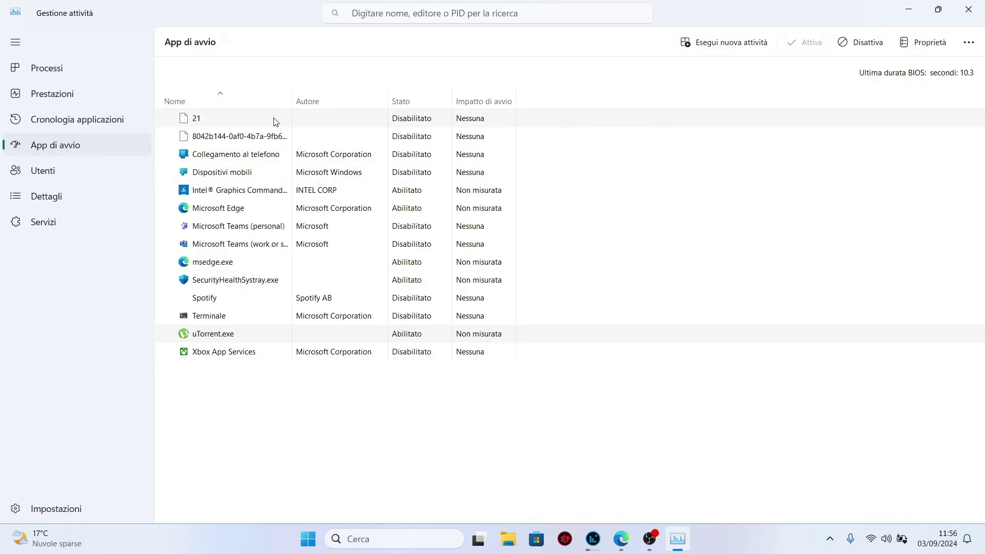
right_click(243, 130)
left_click(478, 266)
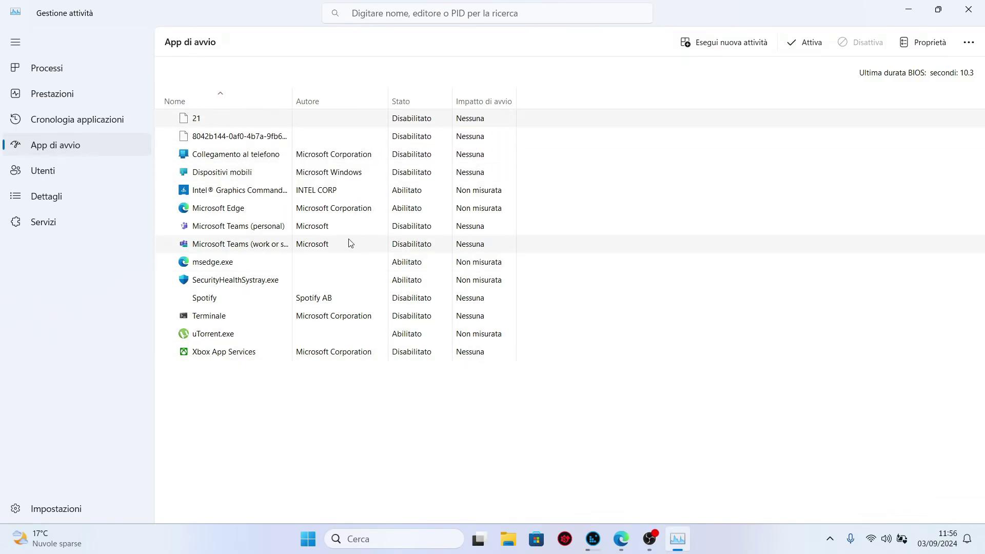
Disable uTorrent.exe as a startup app and close Task Manager.
right_click(227, 339)
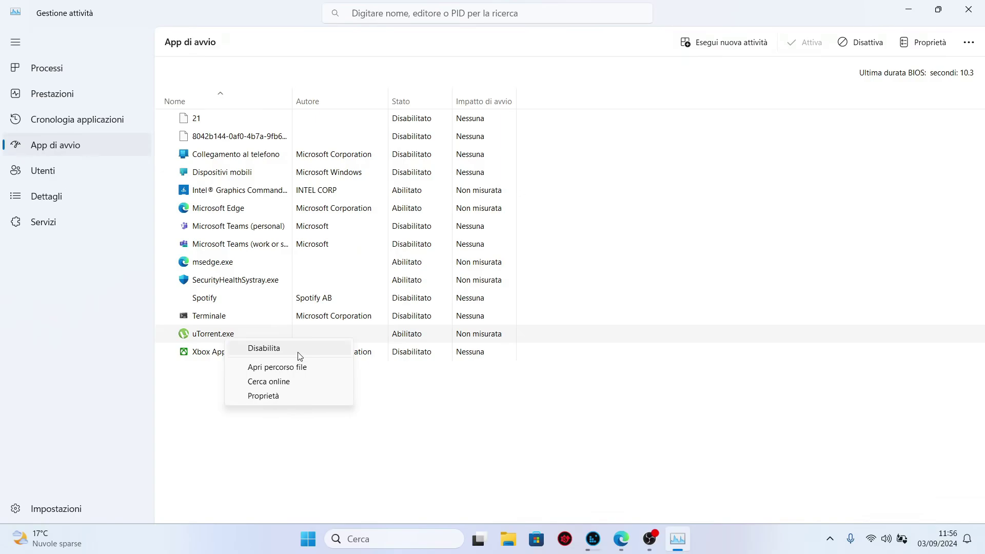
left_click(299, 353)
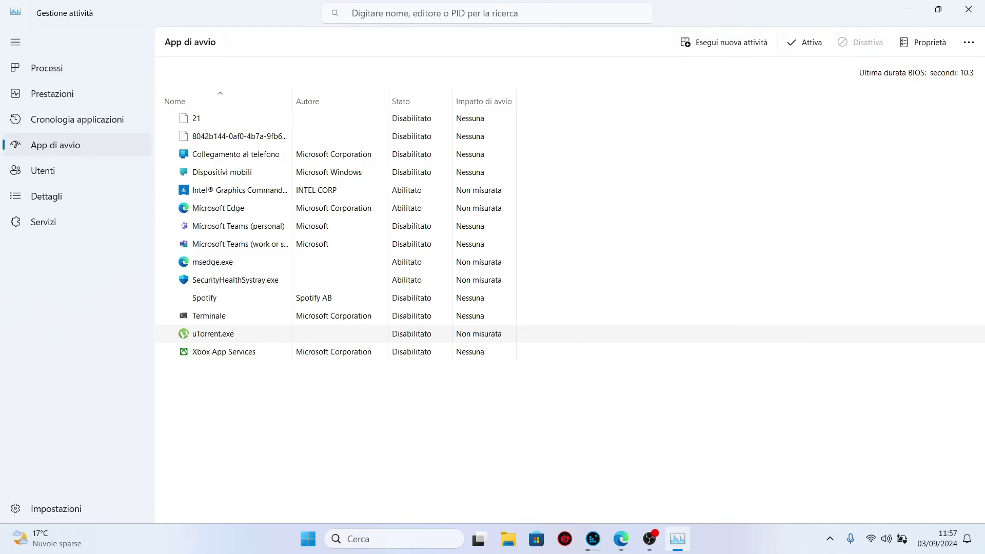
left_click(968, 10)
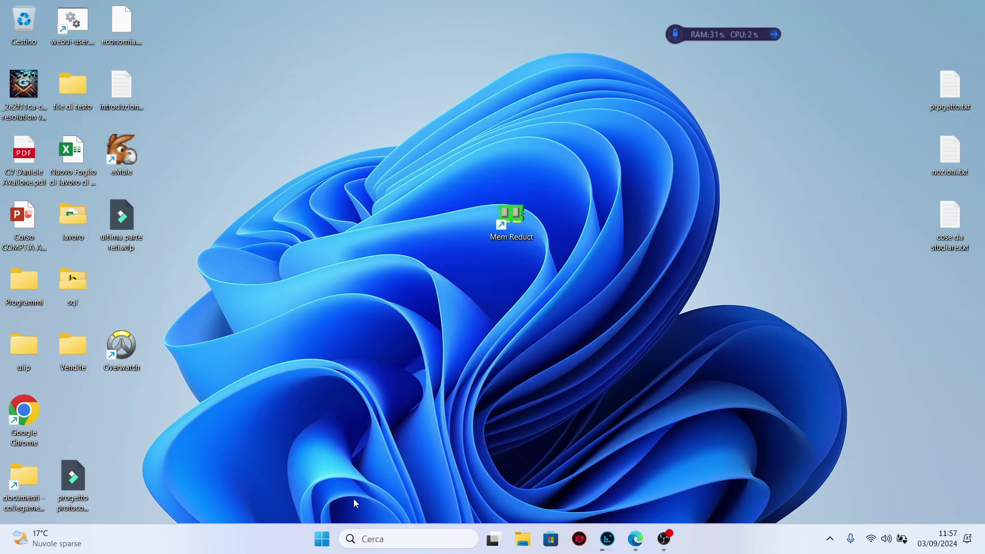
Find and open Disk Cleanup (Pulizia disco) and start it for drive (C:).
left_click(325, 536)
type("i")
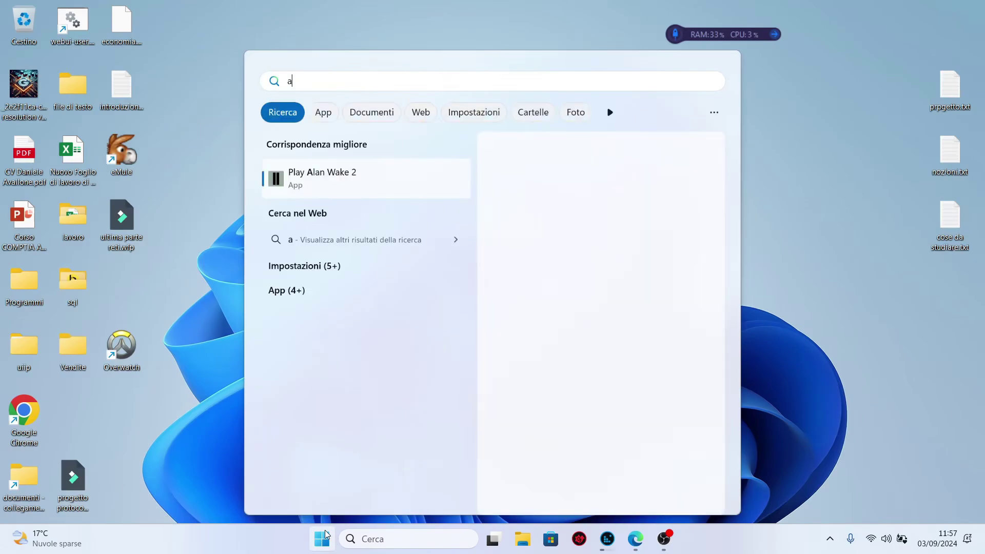
key("BackSpace")
type("pul")
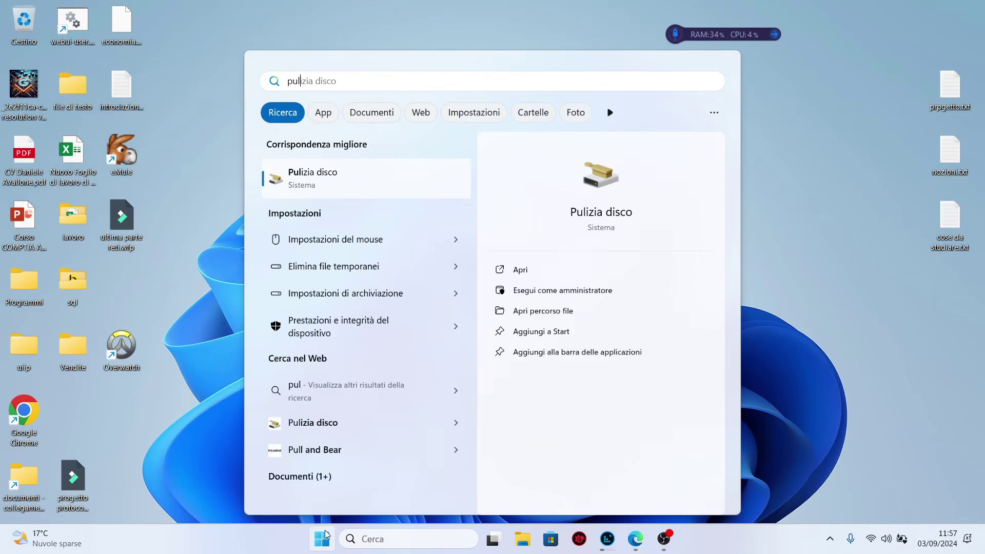
key("Return")
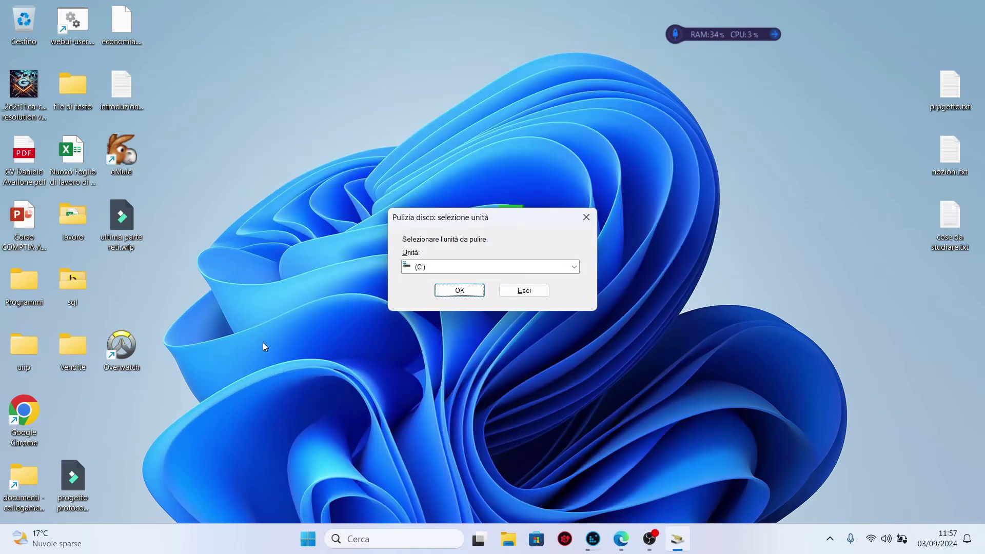
left_click(438, 267)
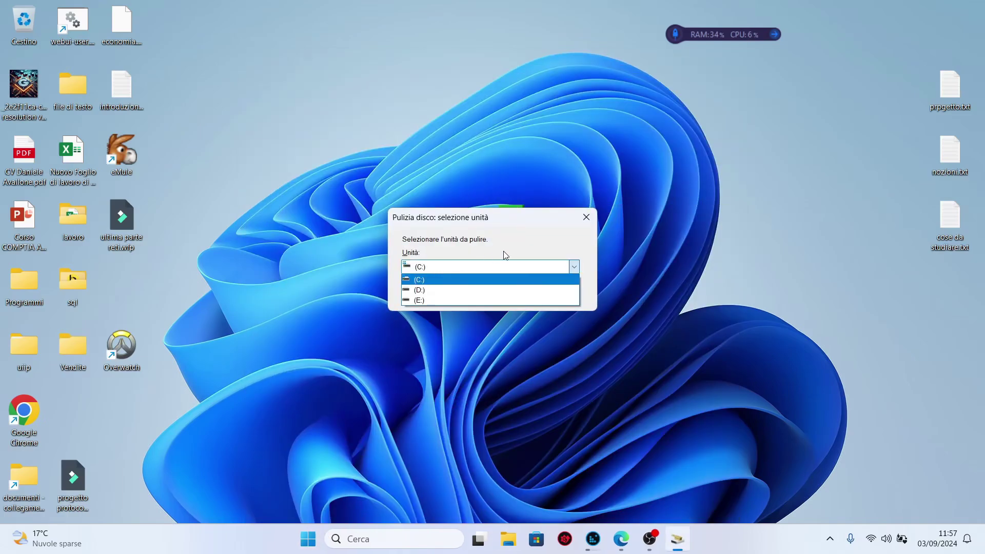
left_click(494, 279)
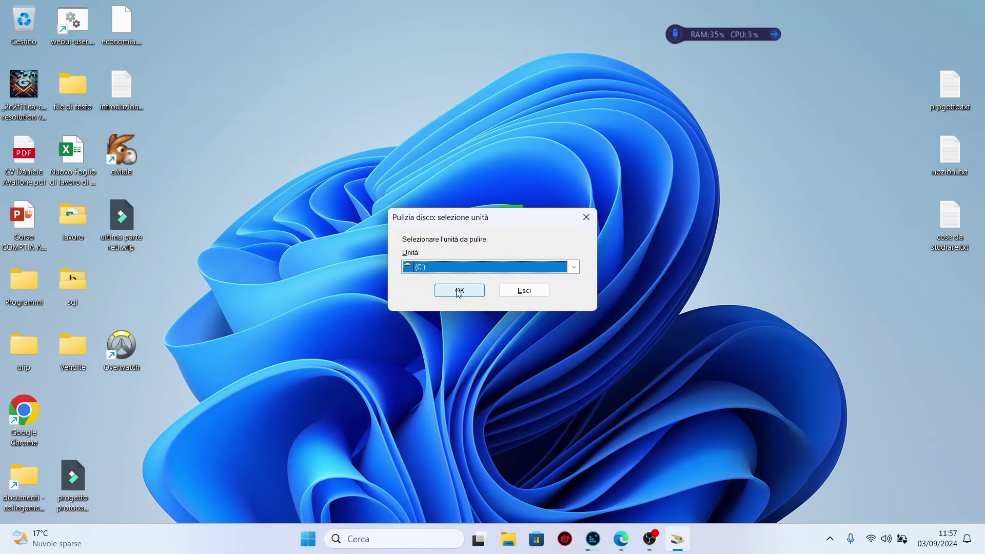
left_click(459, 290)
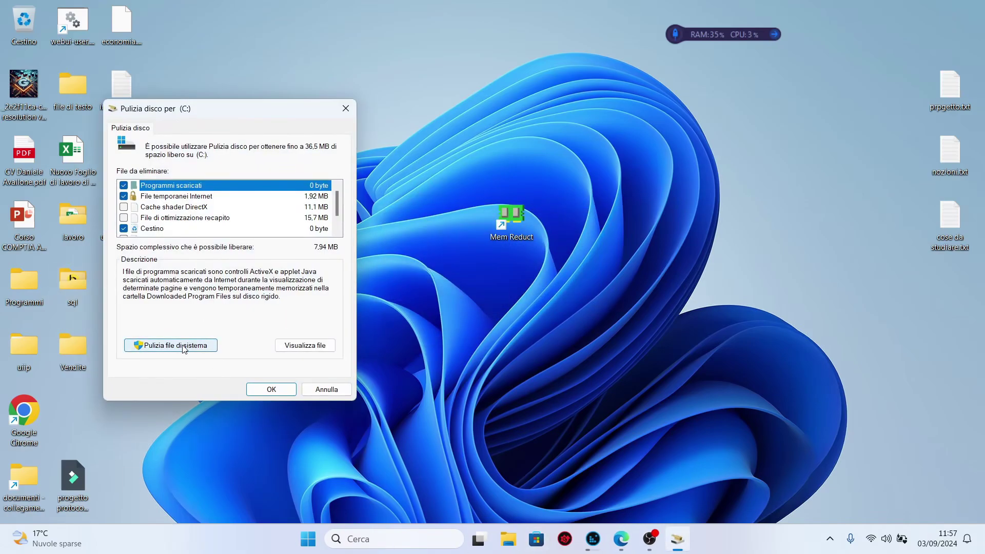
Rescan drive (C:) with system files included and review the categories of files that can be deleted.
left_click(184, 348)
left_click(455, 289)
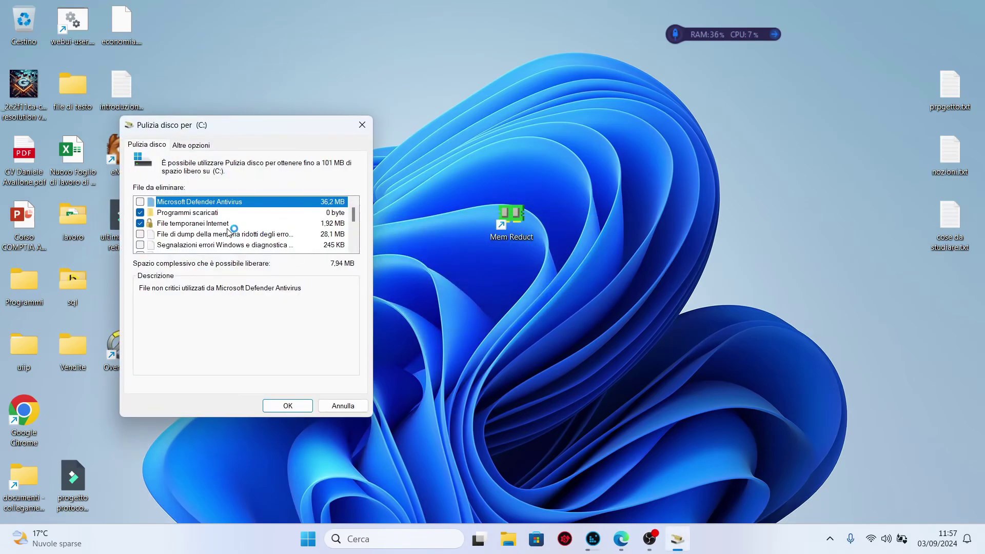
scroll(226, 231, "down", 2)
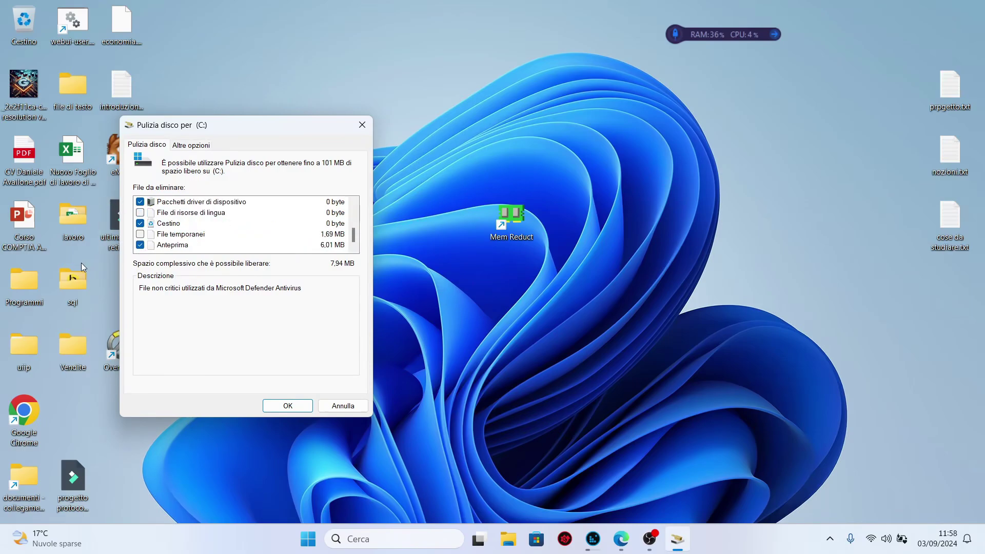
scroll(323, 226, "up", 3)
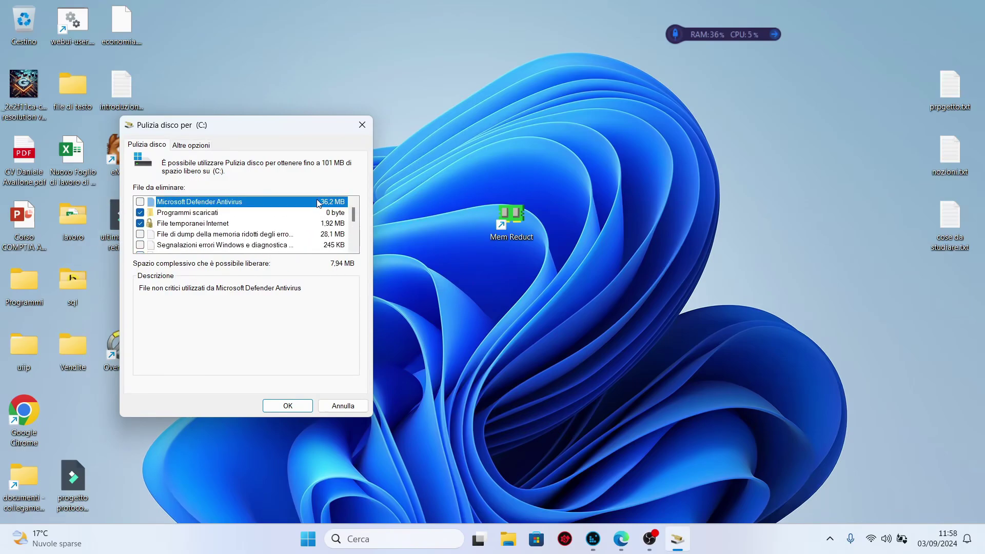
scroll(228, 232, "down", 2)
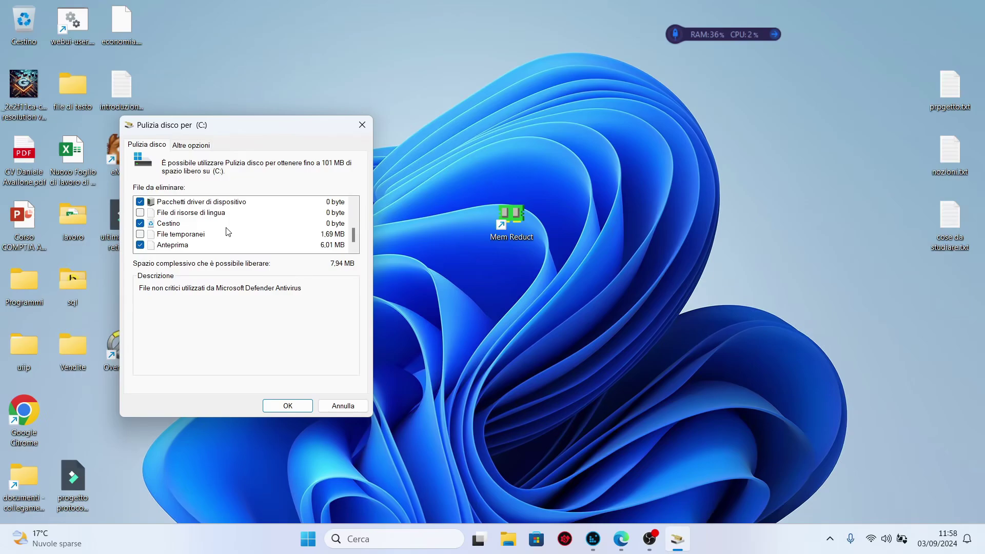
scroll(228, 232, "up", 3)
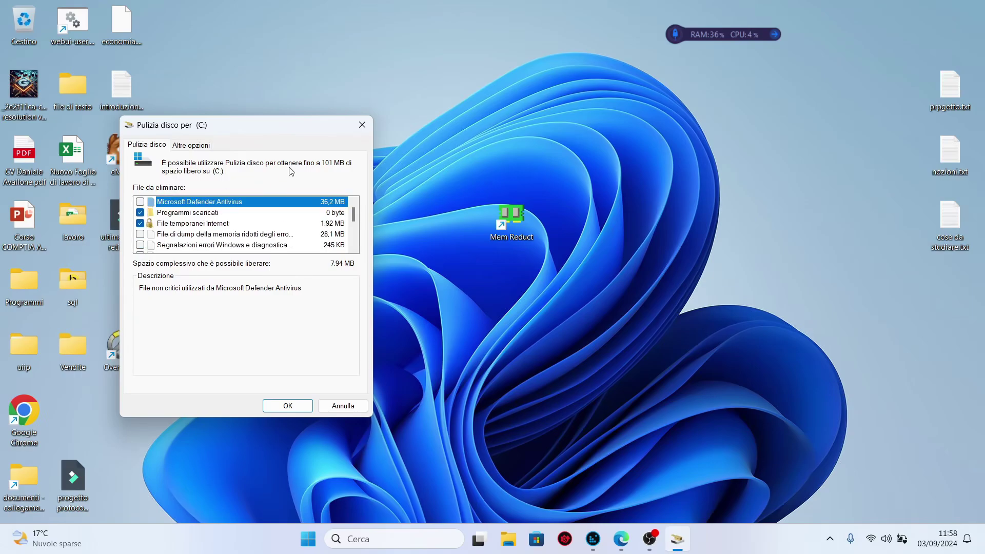
Run Disk Cleanup on drive (C:) with the checked categories and confirm deleting the files.
left_click(294, 408)
left_click(510, 270)
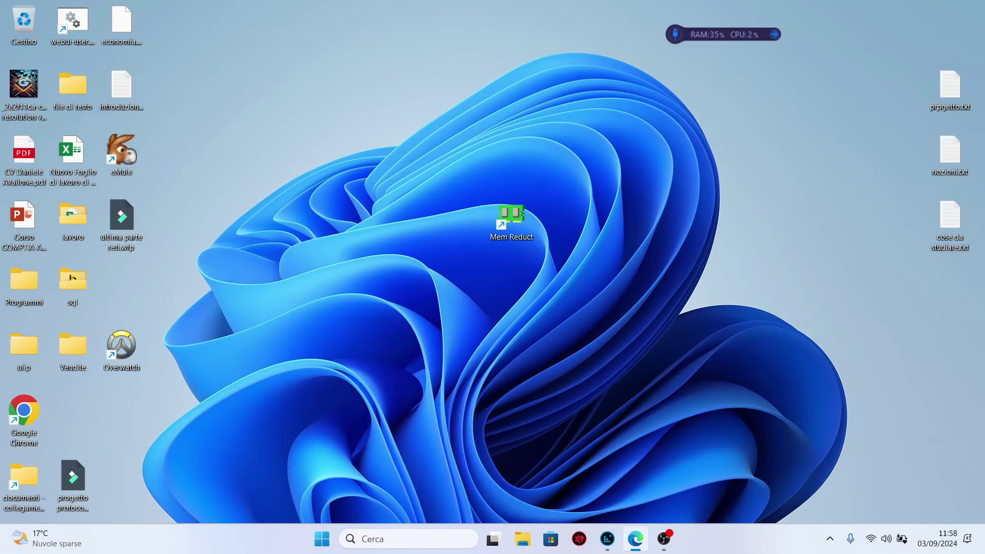
left_click(855, 372)
Switch to Smart Defrag 10 and finish the completed defragmentation of drive (E:) to return to the disk overview.
left_click(601, 546)
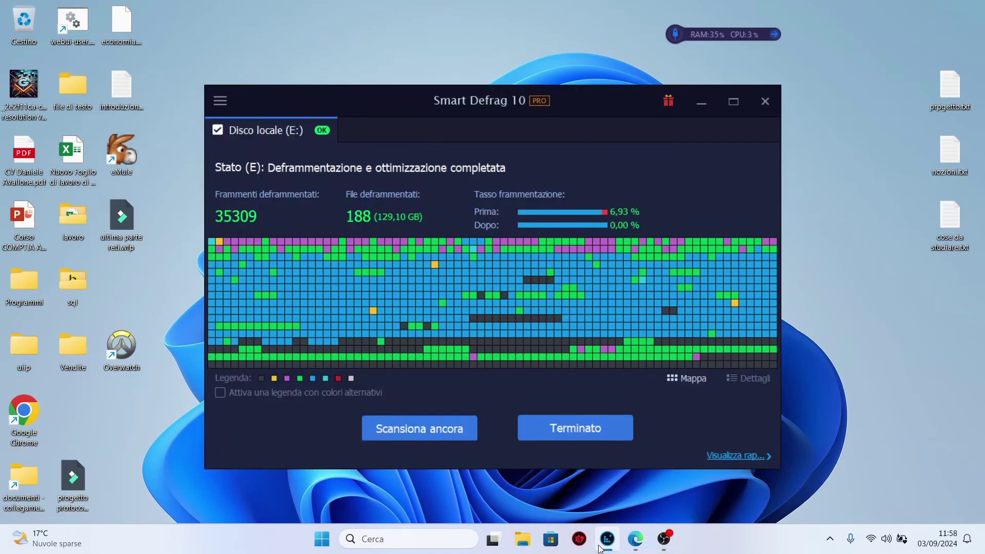
left_click(583, 435)
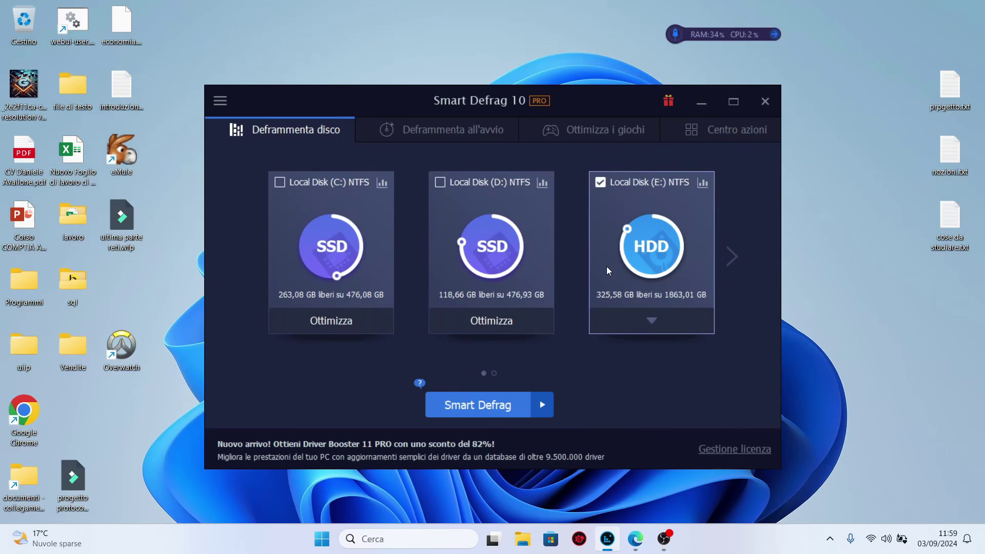
Find and open the Windows drive optimizer (Deframmenta e ottimizza unità) and widen its media type column (Tipo di supporto).
left_click(319, 539)
type("defra")
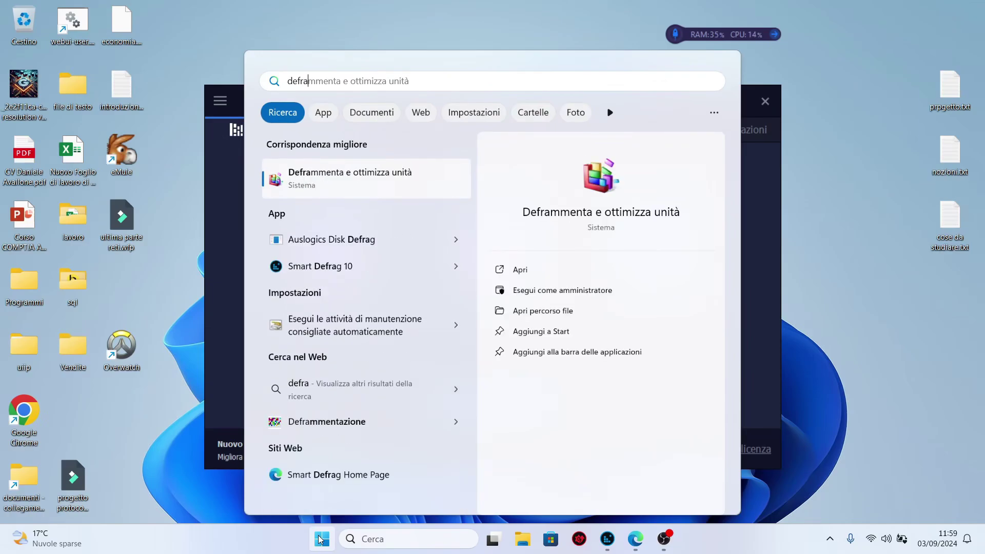
key("Return")
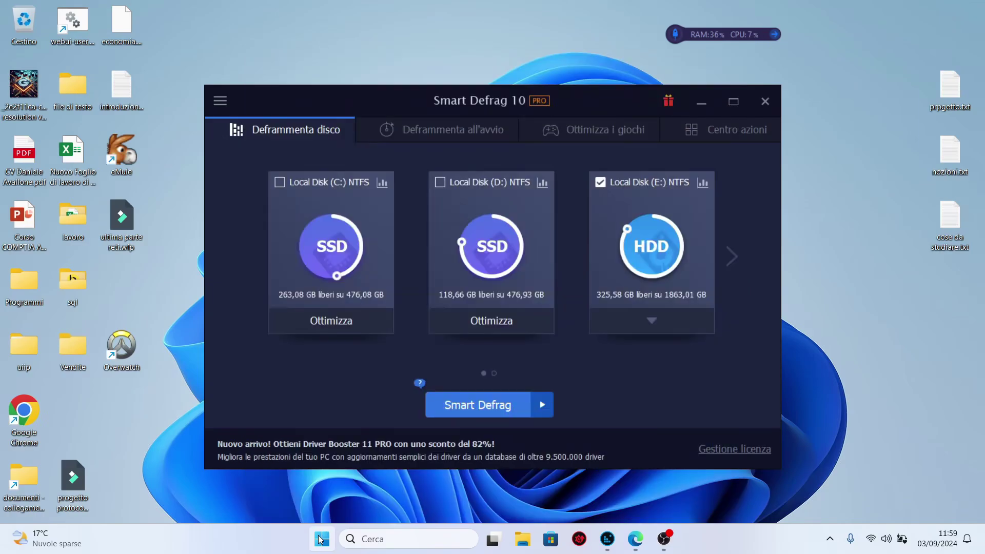
left_click(415, 233)
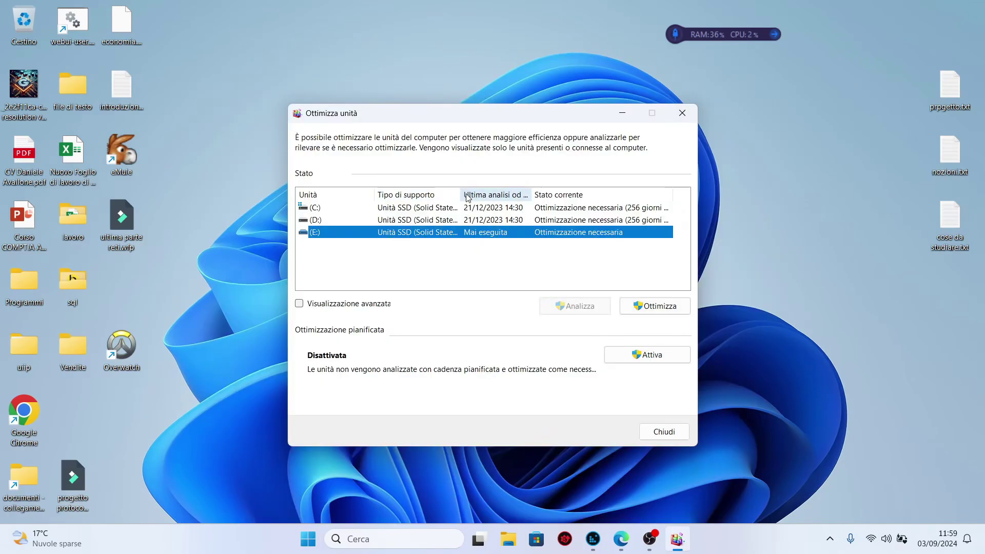
left_click_drag(460, 194, 493, 194)
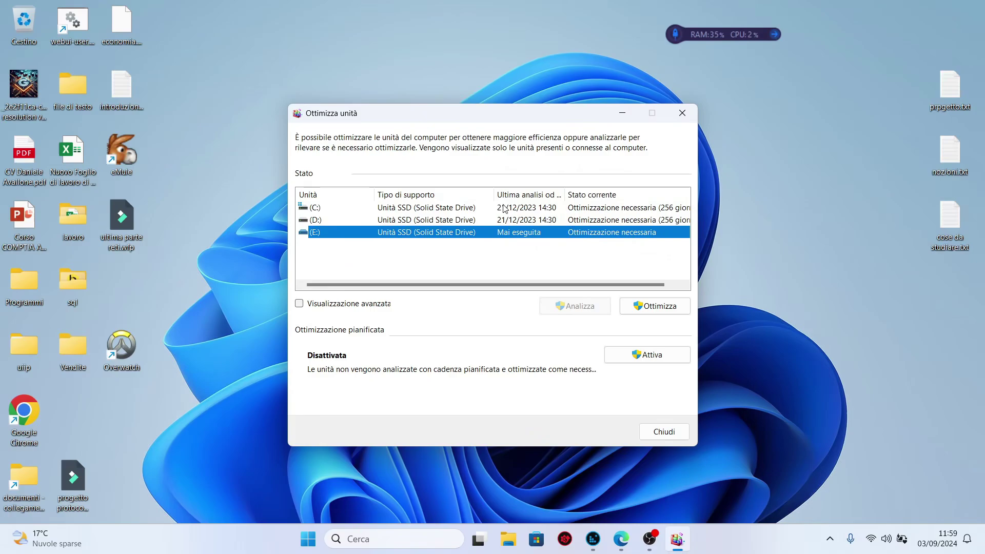
Optimize drive (E:) and widen the column with the last analysis or optimization date.
left_click(405, 212)
left_click(404, 220)
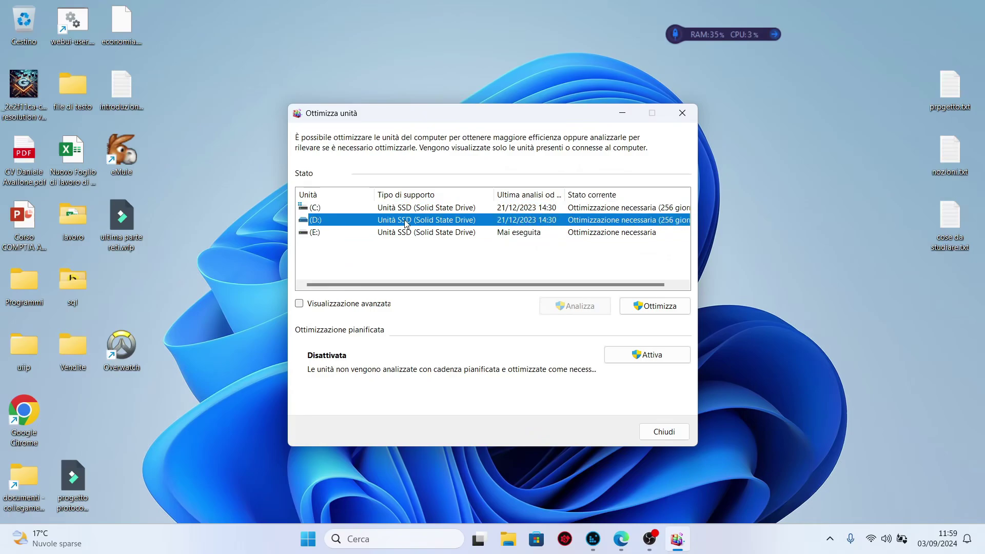
left_click(401, 236)
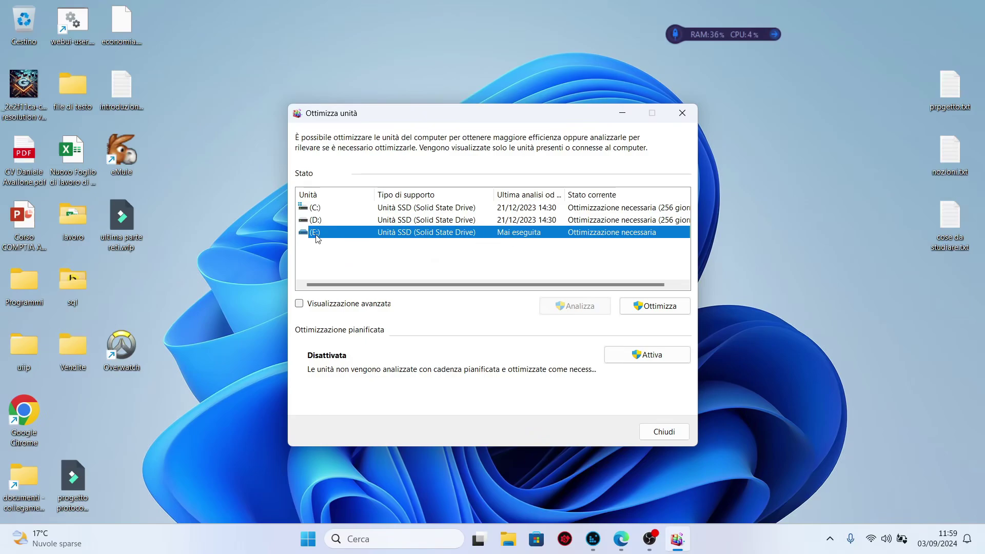
key("Escape")
left_click(633, 308)
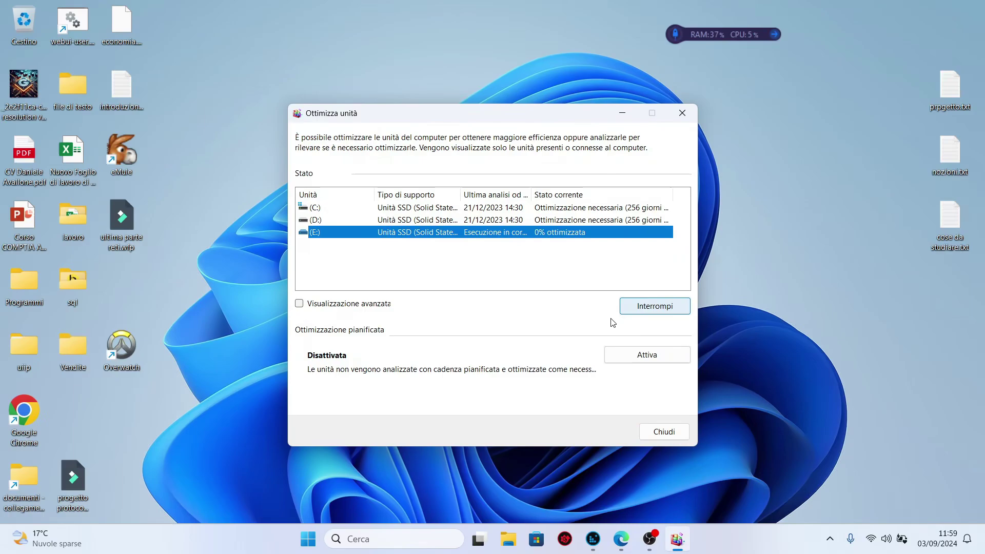
left_click_drag(531, 194, 570, 195)
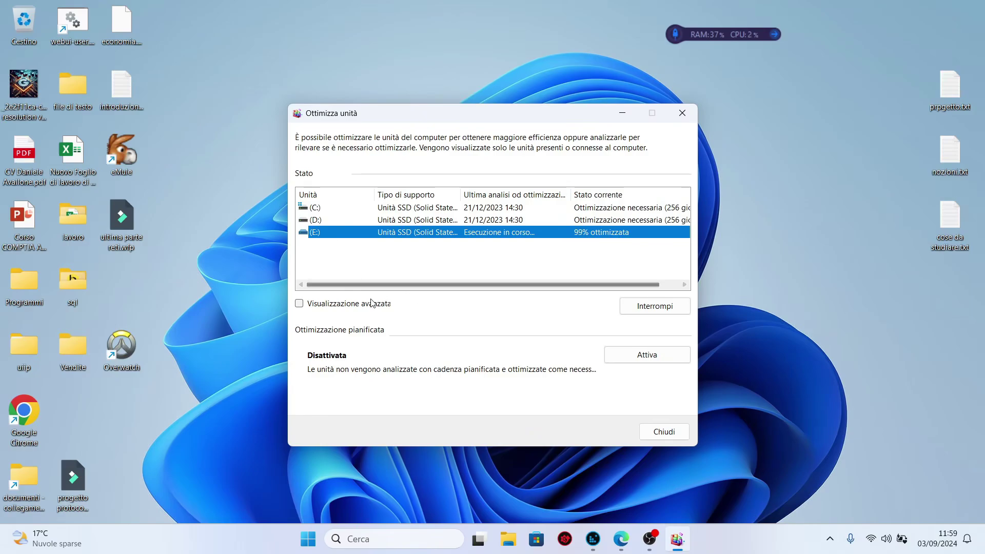
left_click(339, 303)
left_click(339, 306)
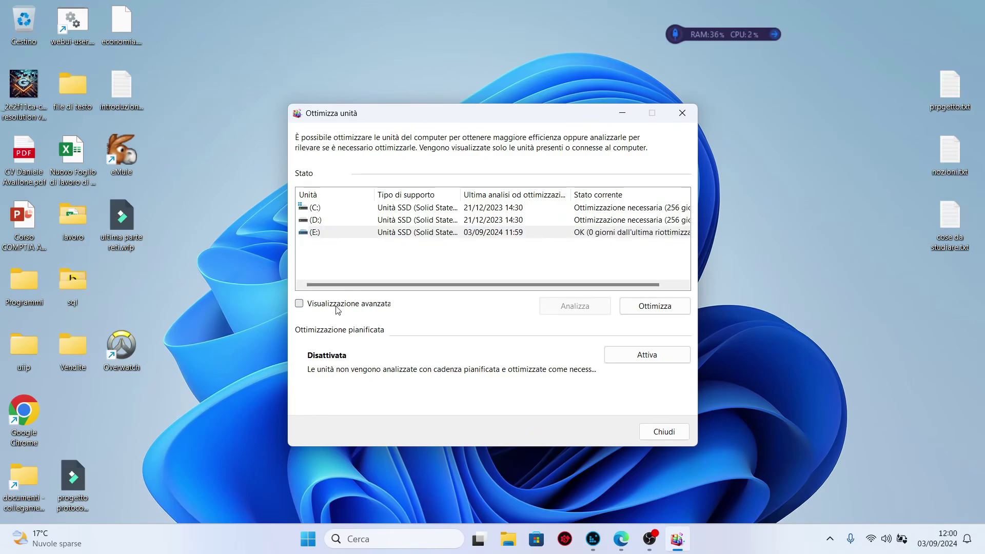
left_click(314, 534)
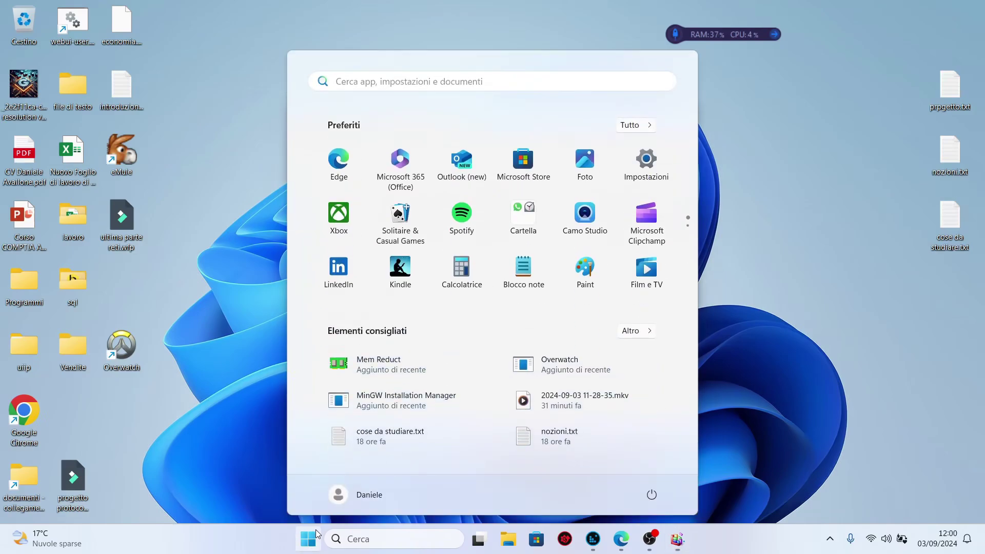
type("defrag")
left_click(315, 529)
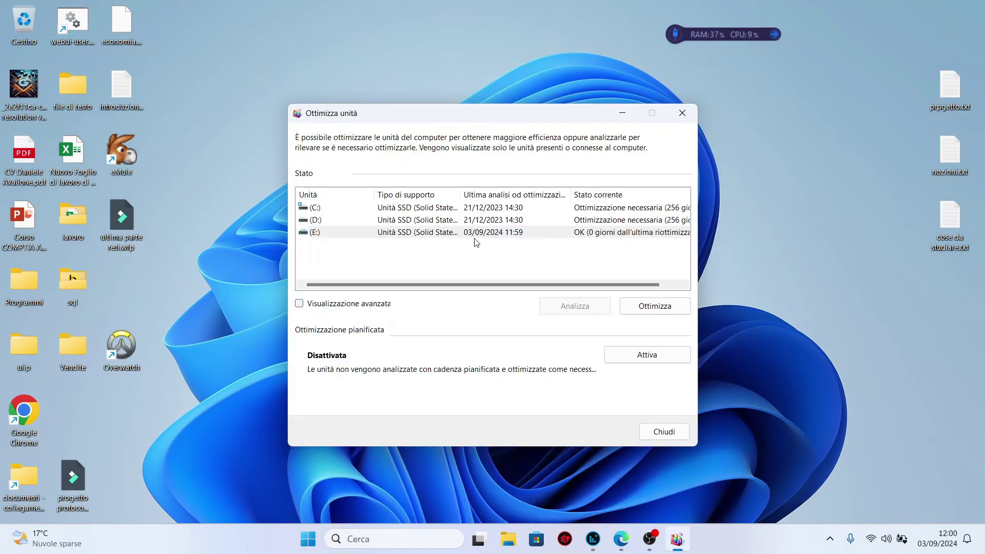
Close the drive optimizer, find it again by searching for defrag, and check the status of drive (E:).
left_click(677, 432)
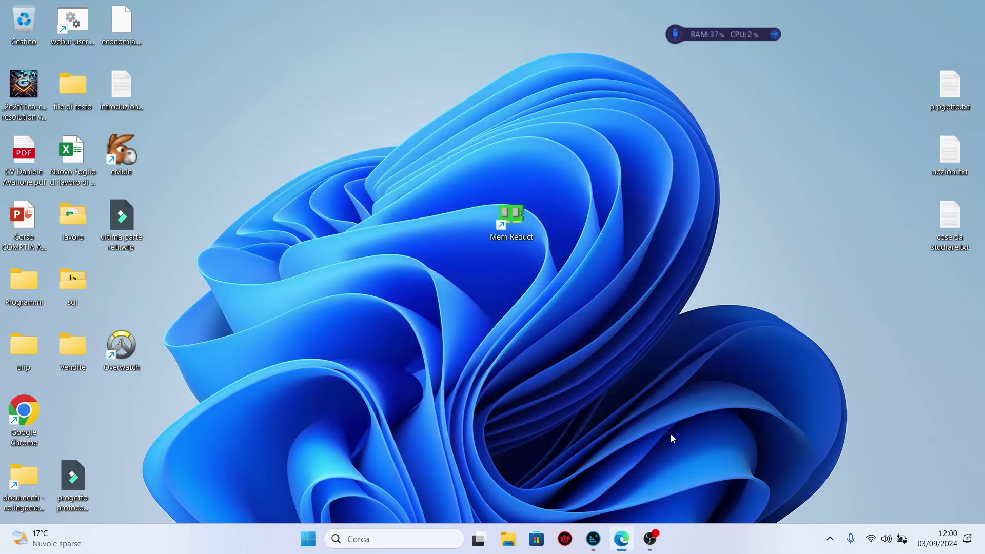
left_click(319, 538)
type("defrag")
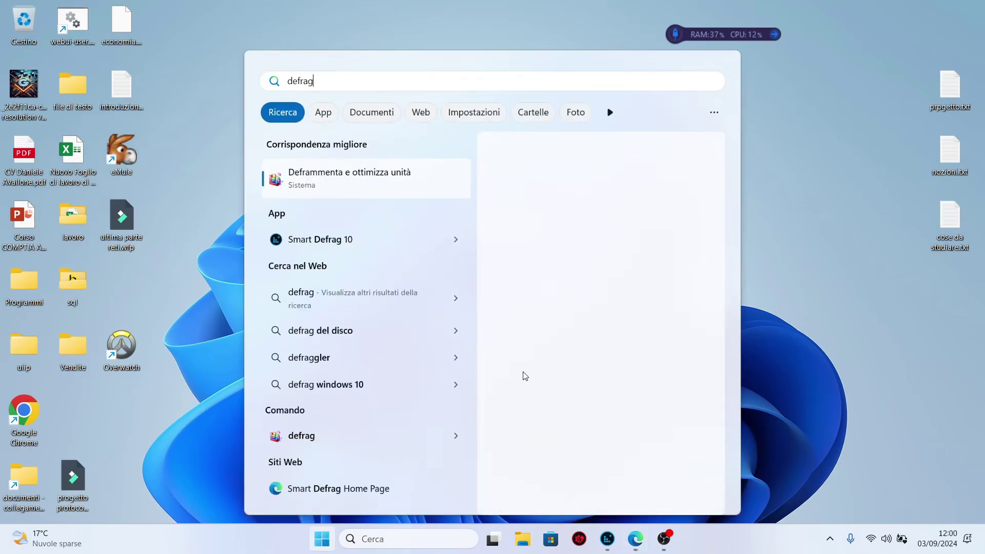
left_click(396, 180)
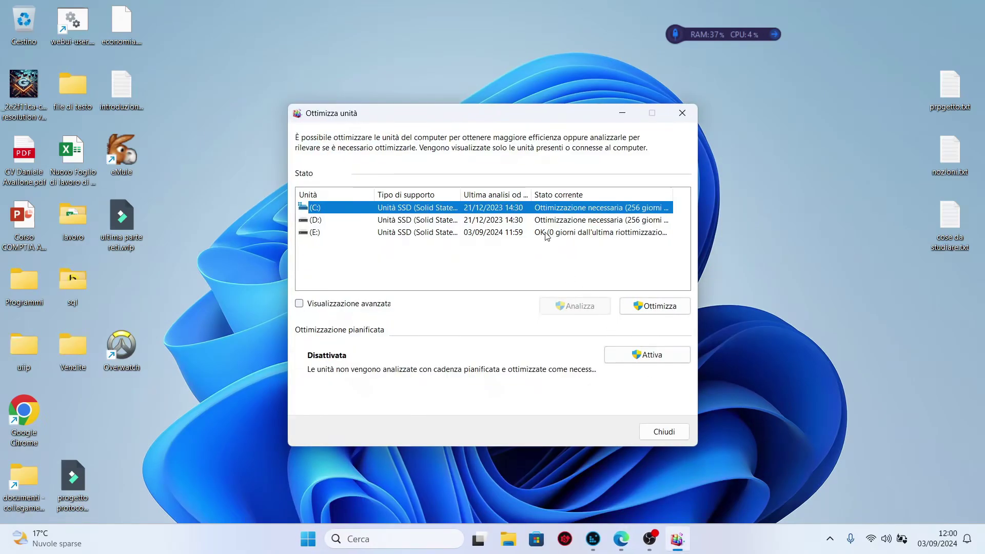
left_click(547, 233)
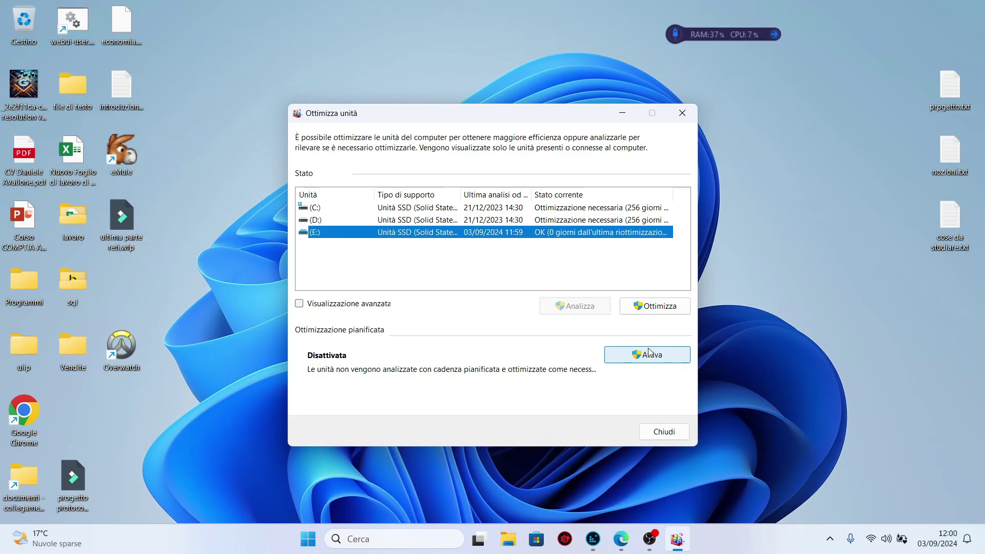
Open Task Manager and show the performance (Prestazioni) of Disco 2 (E:).
right_click(741, 538)
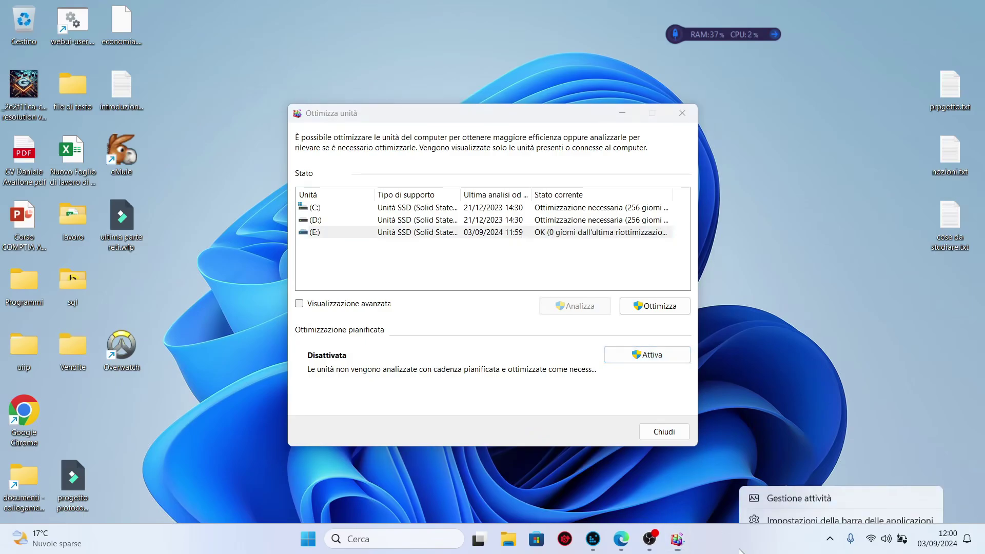
left_click(762, 493)
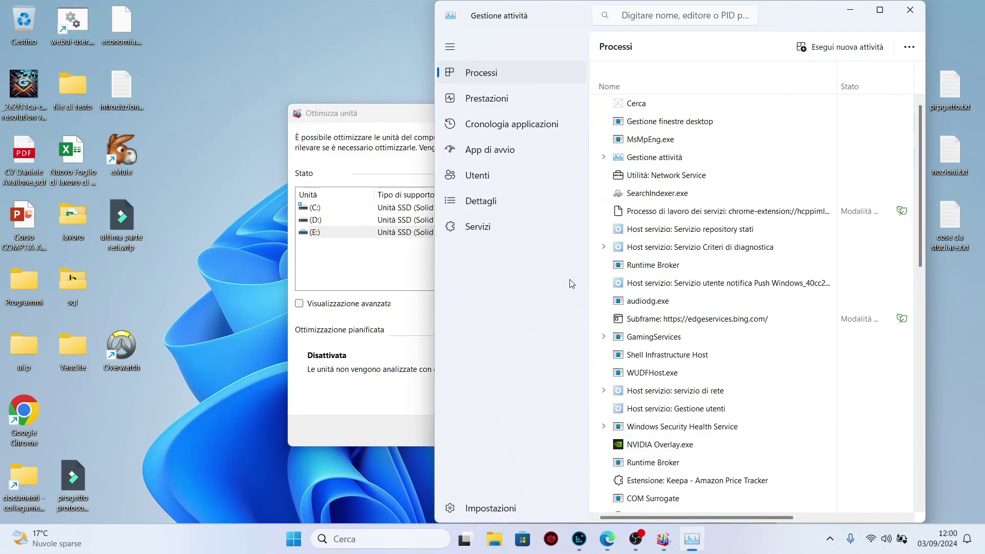
left_click(523, 149)
left_click(523, 99)
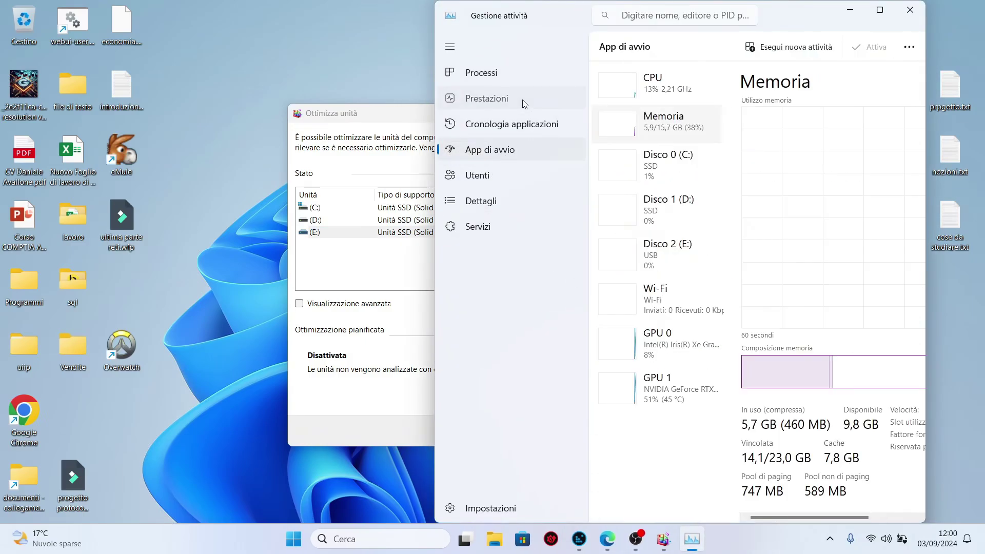
left_click(663, 177)
left_click(672, 266)
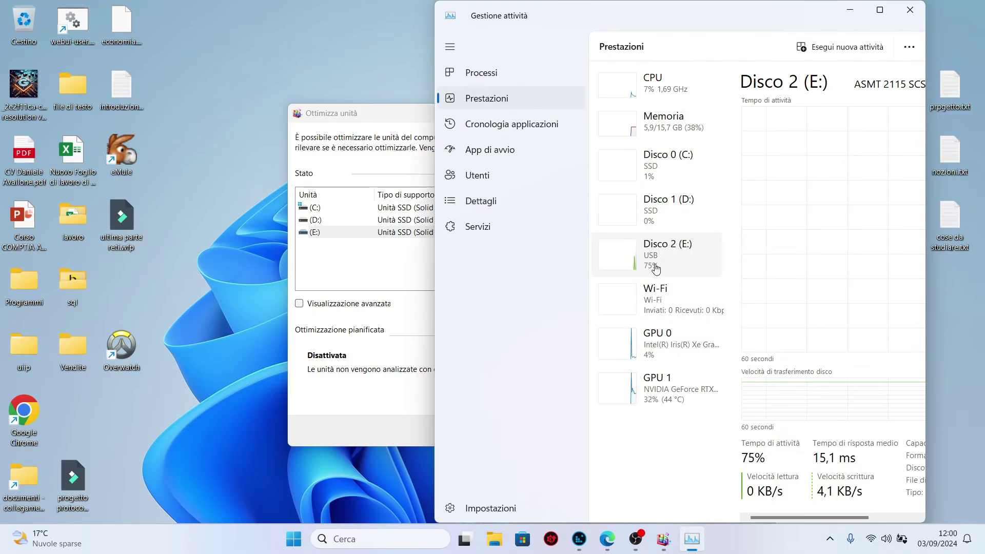
Compare the performance details of Disco 0 (C:) and Disco 1 (D:), and close Task Manager.
left_click(667, 199)
left_click(677, 163)
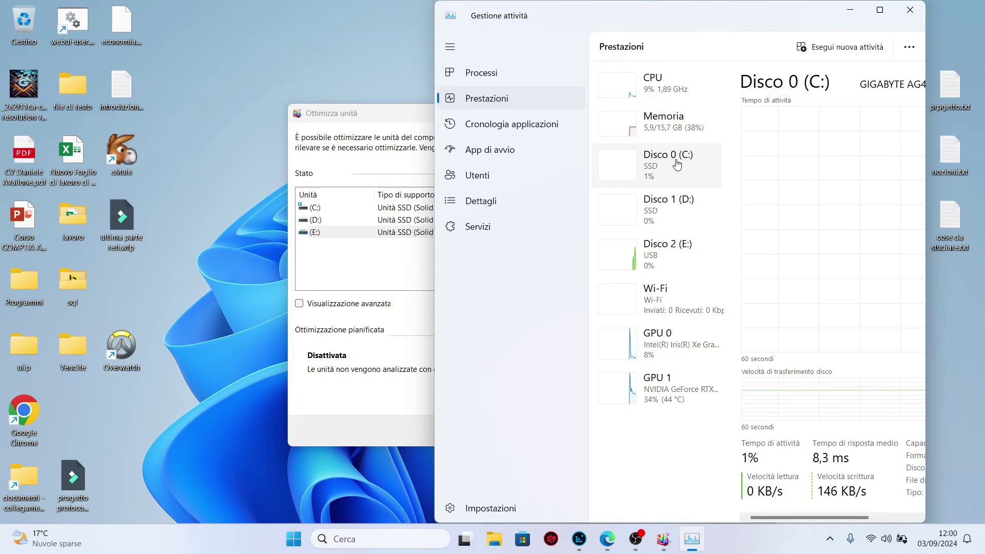
left_click(677, 213)
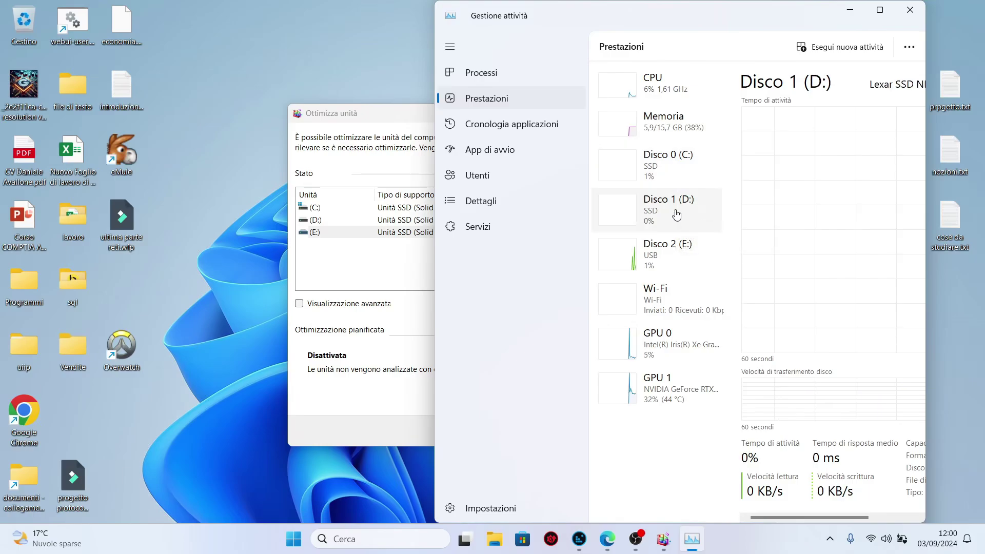
left_click(682, 177)
left_click(910, 10)
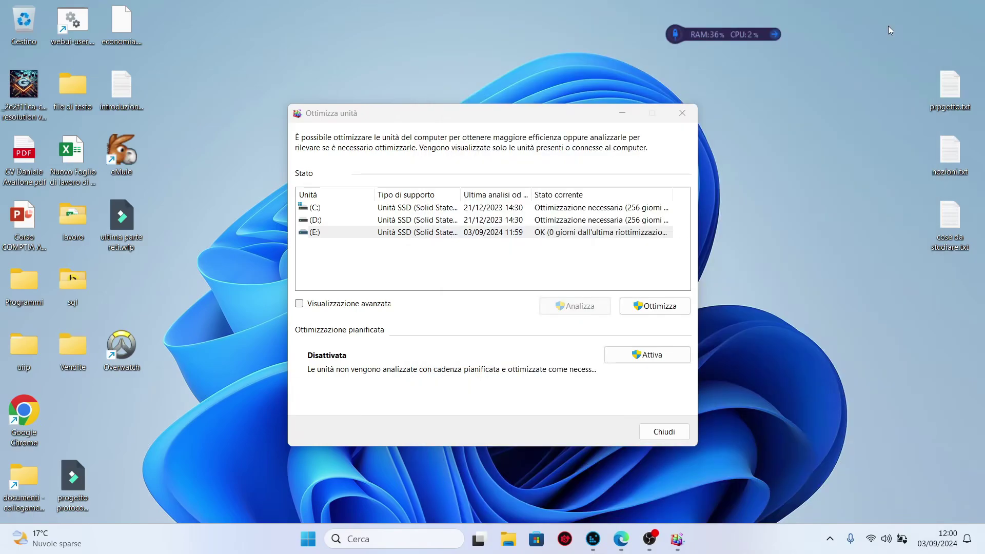